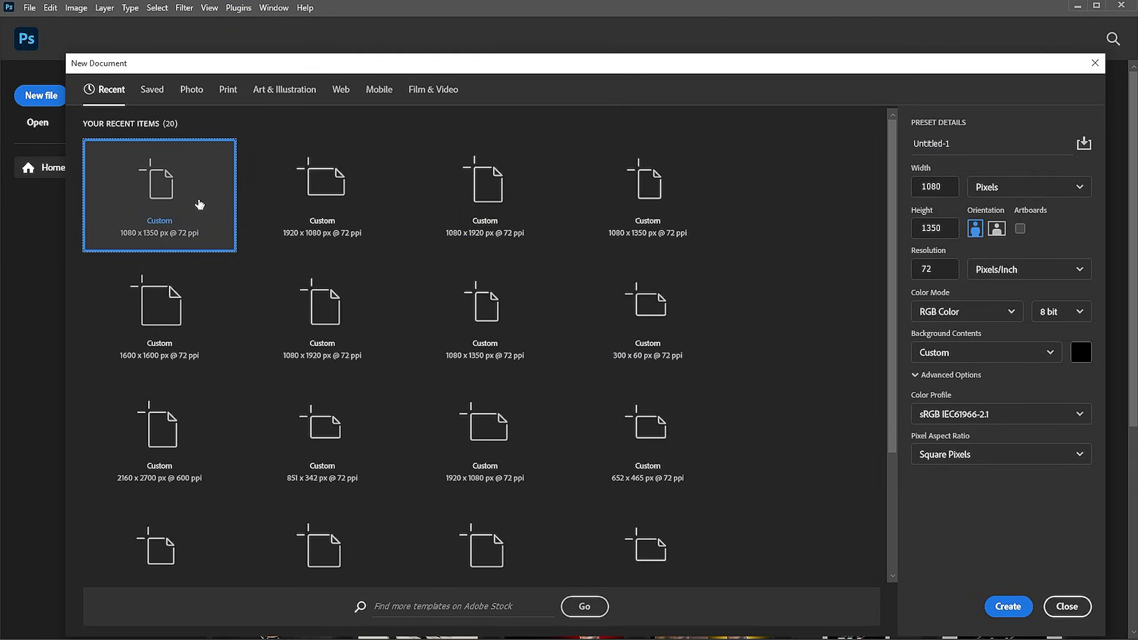
- Create a 1080 x 1350 px document at 72 ppi with a custom red background, hex ff0000
{"action": "left_click", "coordinate": [1088, 359]}
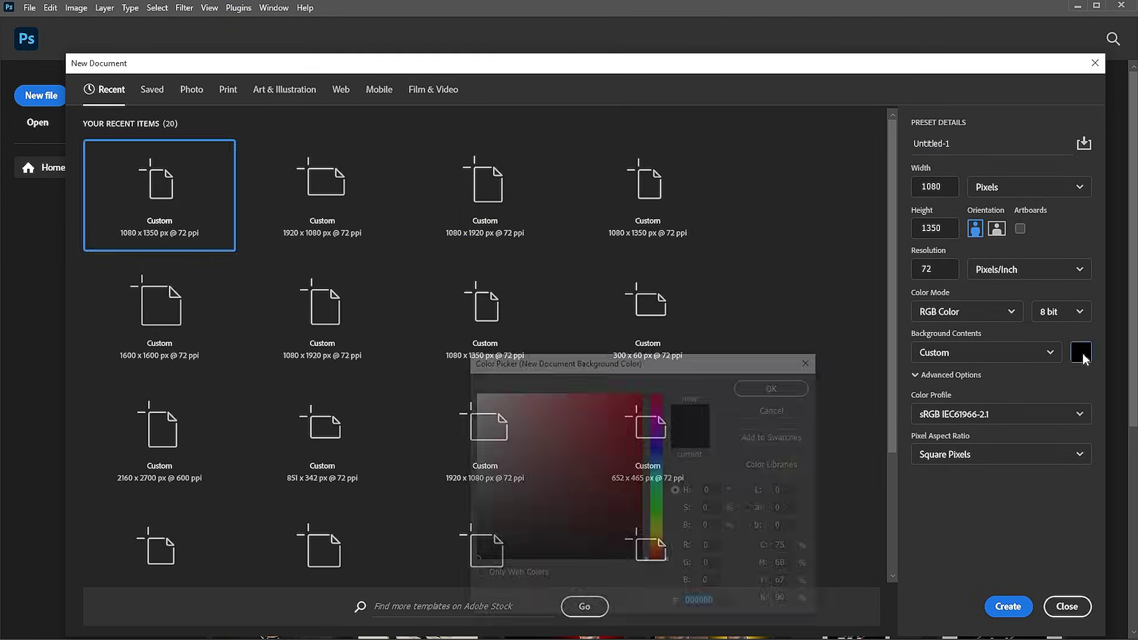
{"action": "type", "text": "ff0000"}
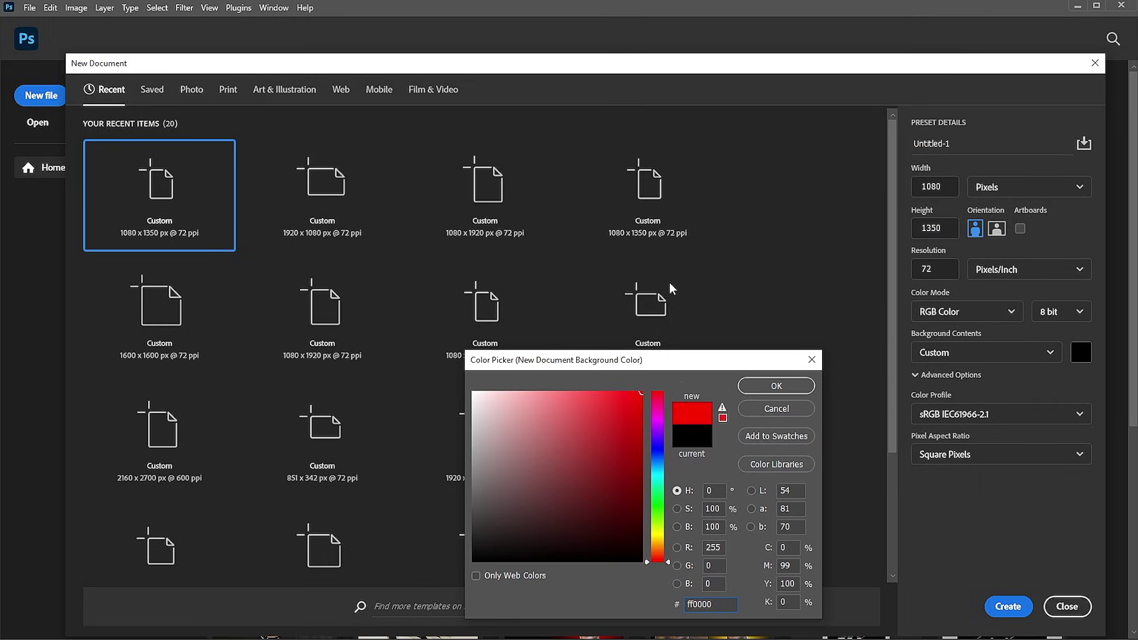
{"action": "left_click_drag", "start_coordinate": [682, 365], "coordinate": [640, 189]}
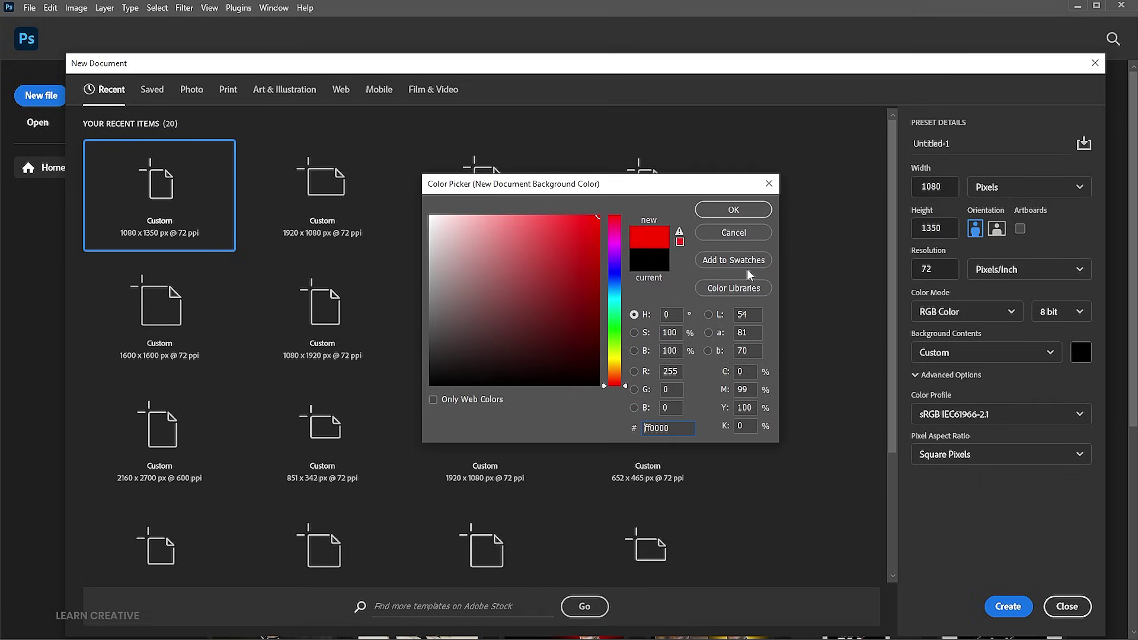
{"action": "left_click", "coordinate": [744, 213]}
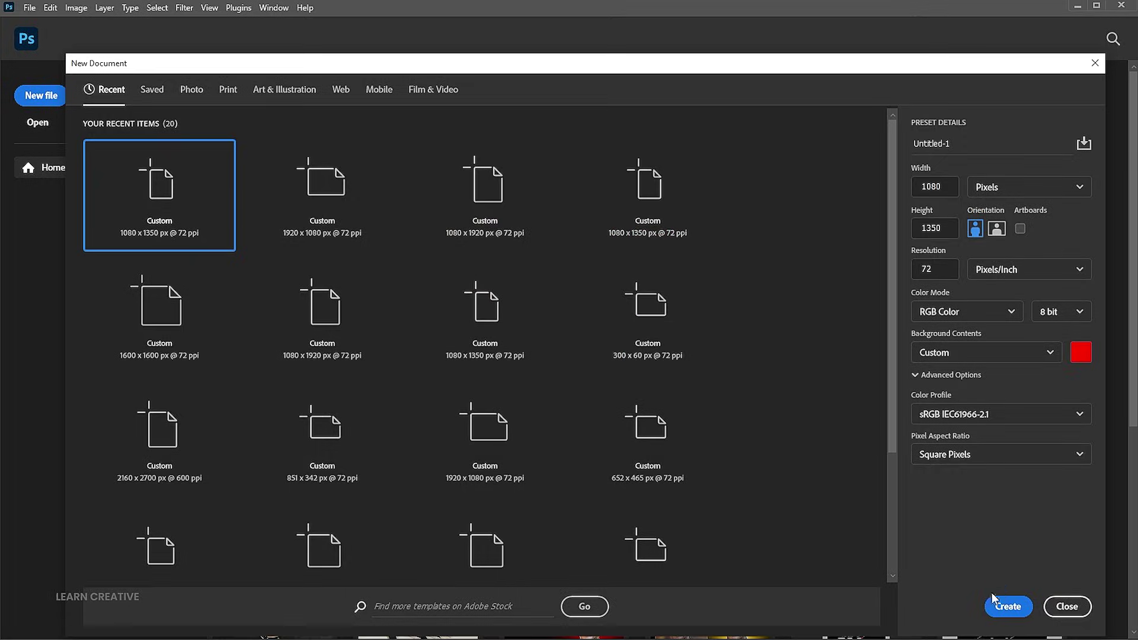
{"action": "left_click", "coordinate": [993, 599]}
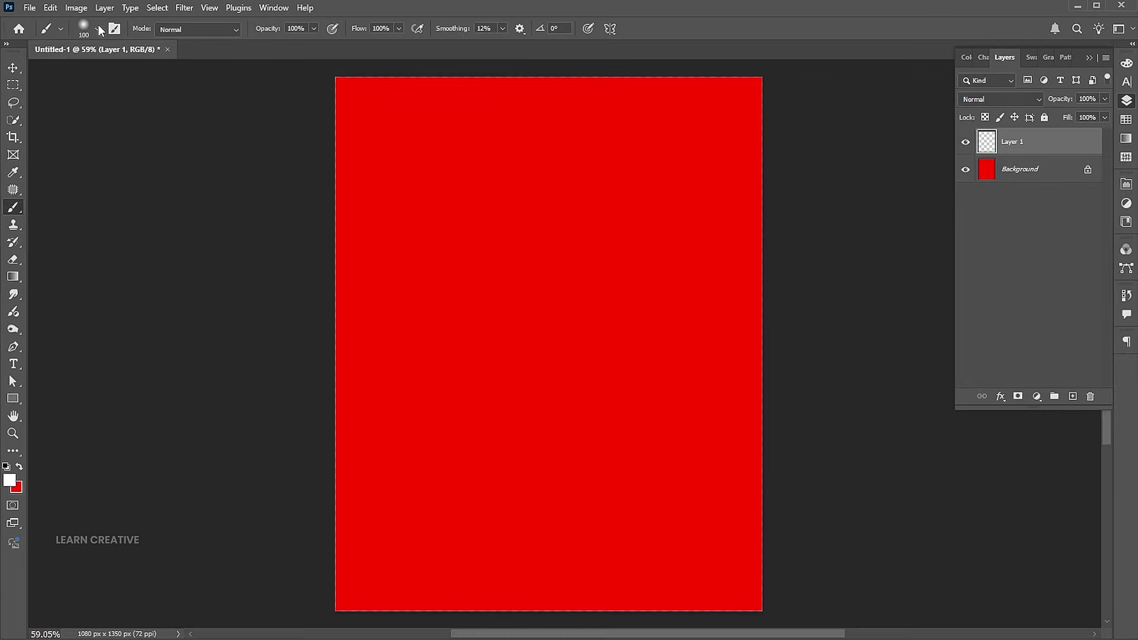
- Paint a soft white glow at the canvas centre on Layer 1 using a 1000 px brush
{"action": "left_click", "coordinate": [97, 28]}
{"action": "left_click", "coordinate": [96, 27]}
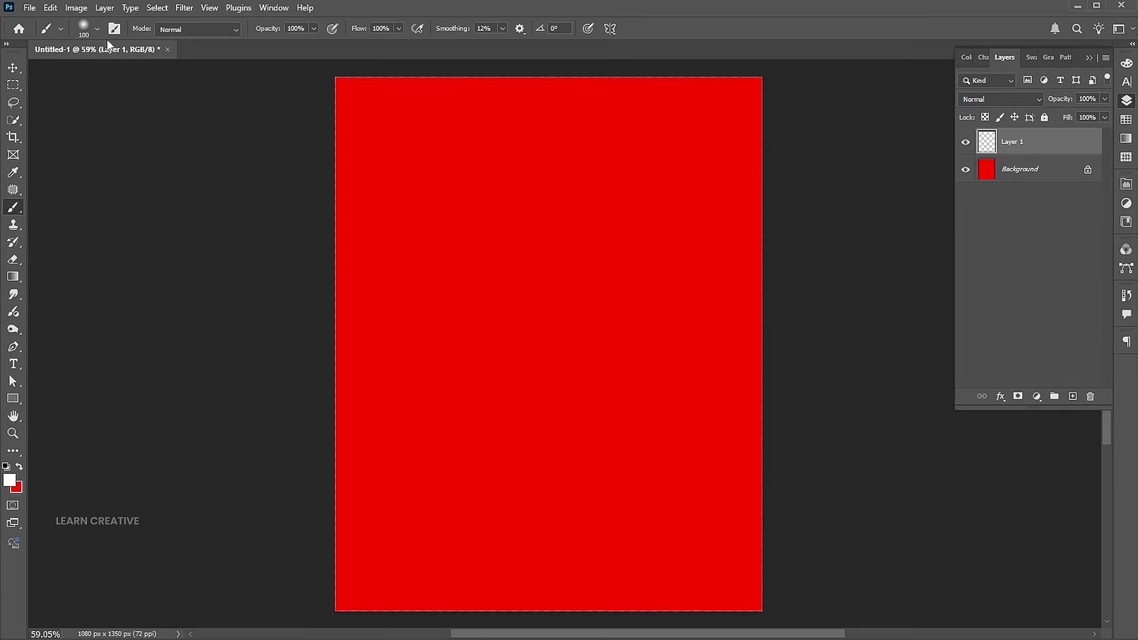
{"action": "key", "text": "bracketright"}
{"action": "key", "text": "bracketright"}
{"action": "key", "text": "bracketright"}
{"action": "key", "text": "bracketright"}
{"action": "key", "text": "bracketright"}
{"action": "key", "text": "bracketright"}
{"action": "key", "text": "bracketright"}
{"action": "key", "text": "bracketright"}
{"action": "key", "text": "bracketright"}
{"action": "key", "text": "bracketright"}
{"action": "key", "text": "bracketright"}
{"action": "key", "text": "bracketright"}
{"action": "key", "text": "bracketright"}
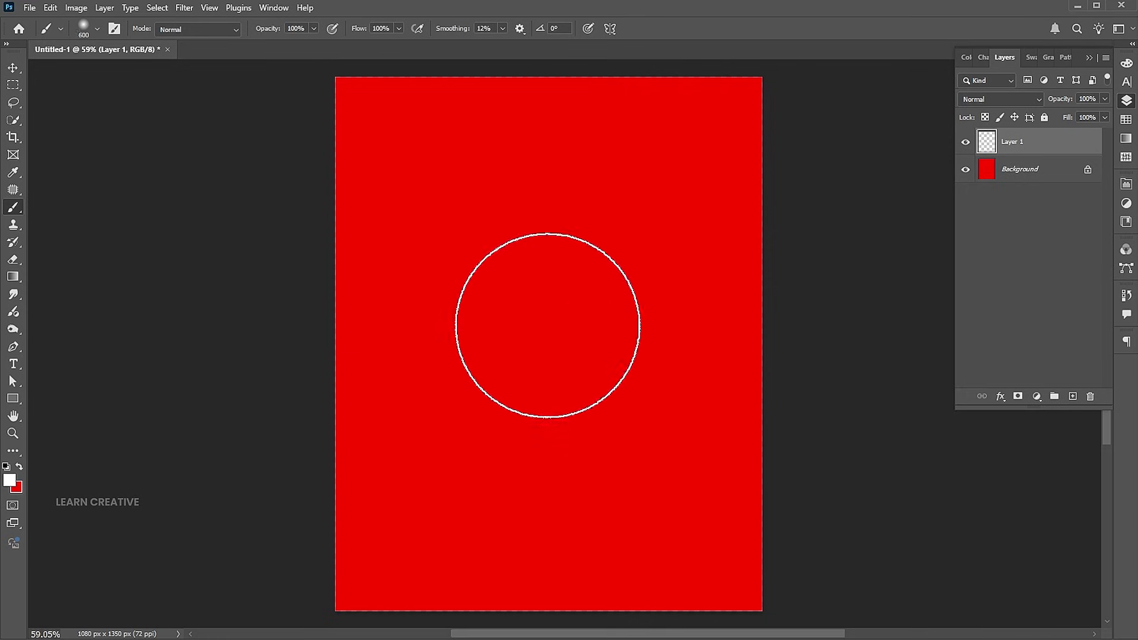
{"action": "left_click", "coordinate": [545, 348]}
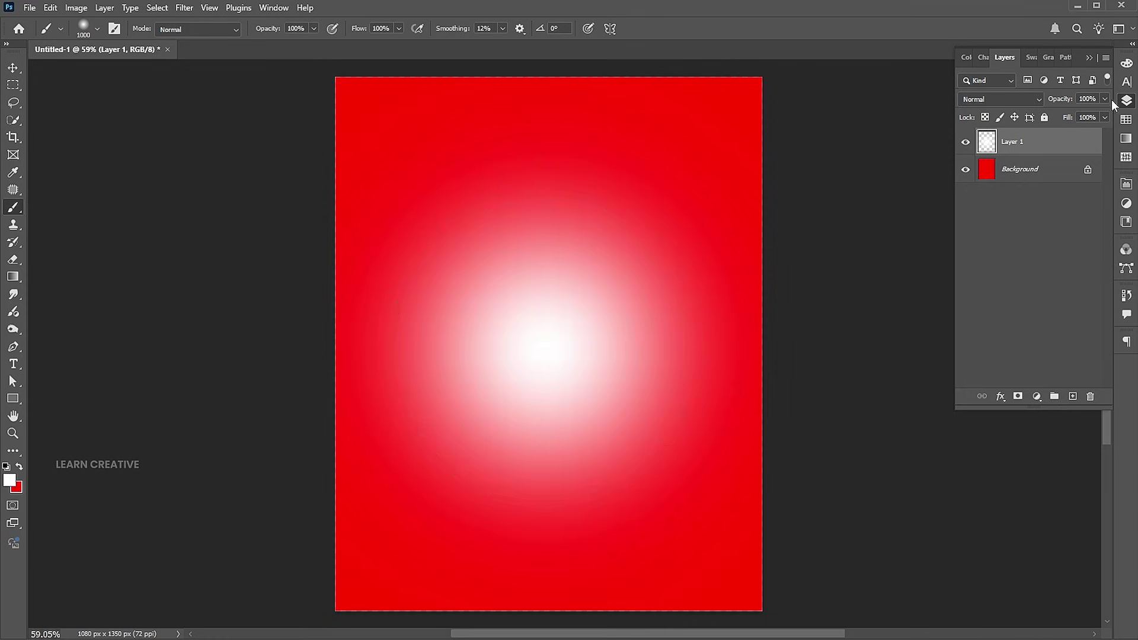
- Set the opacity of the white glow layer to 20%
{"action": "left_click", "coordinate": [1053, 100]}
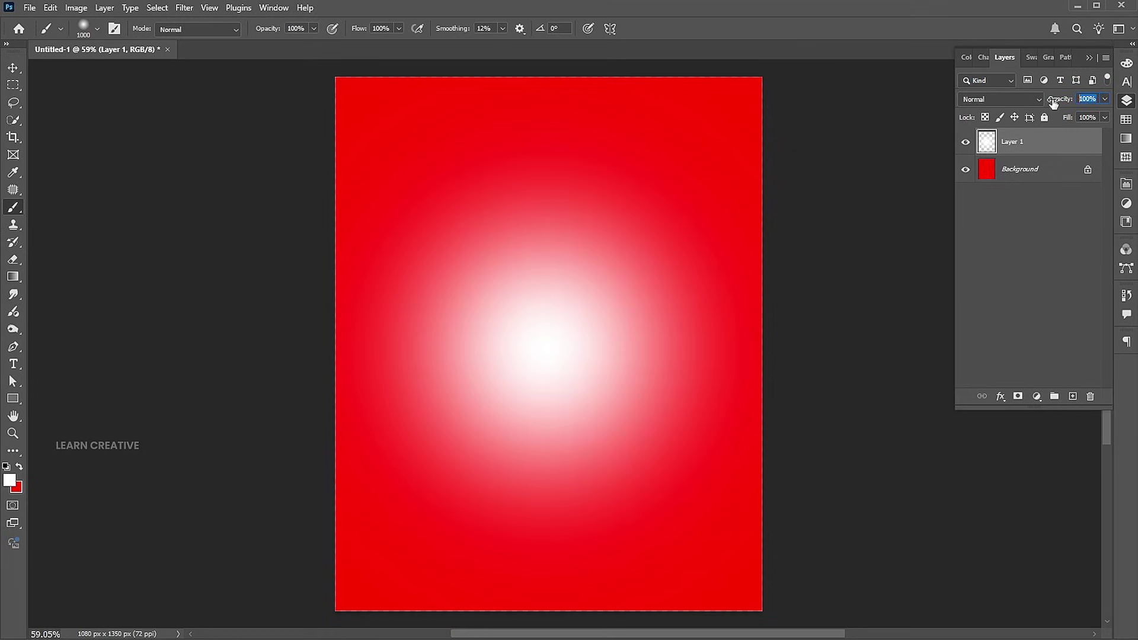
{"action": "type", "text": "20"}
{"action": "key", "text": "Return"}
{"action": "key", "text": "v"}
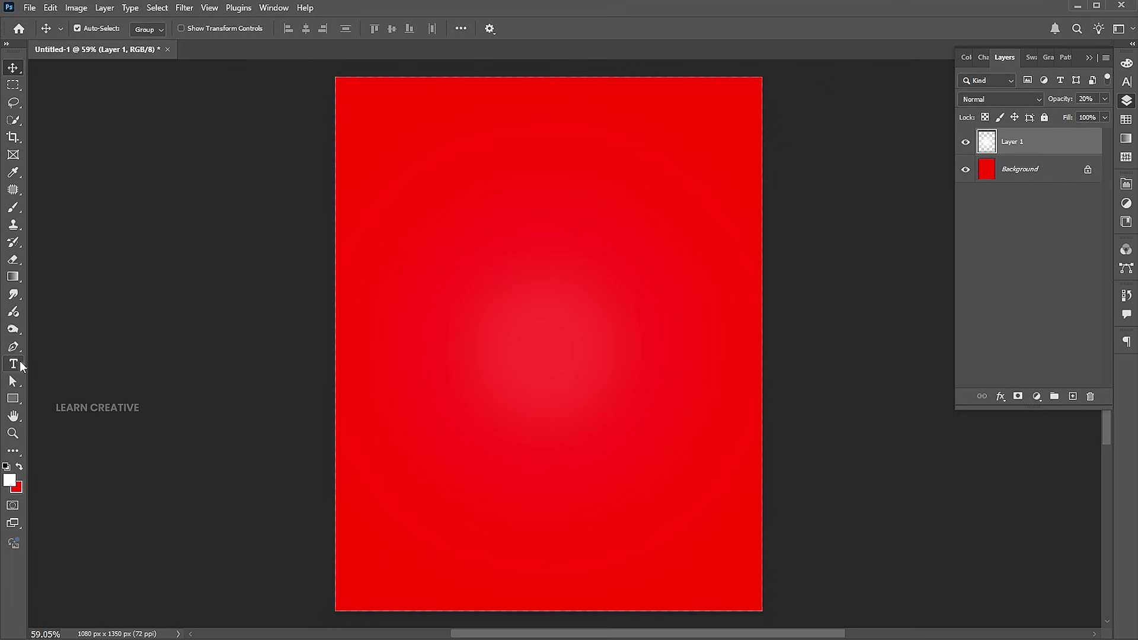
- Add white, centred Gobold Bold text reading SUN and DAY on two lines in the upper part of the canvas
{"action": "key", "text": "t"}
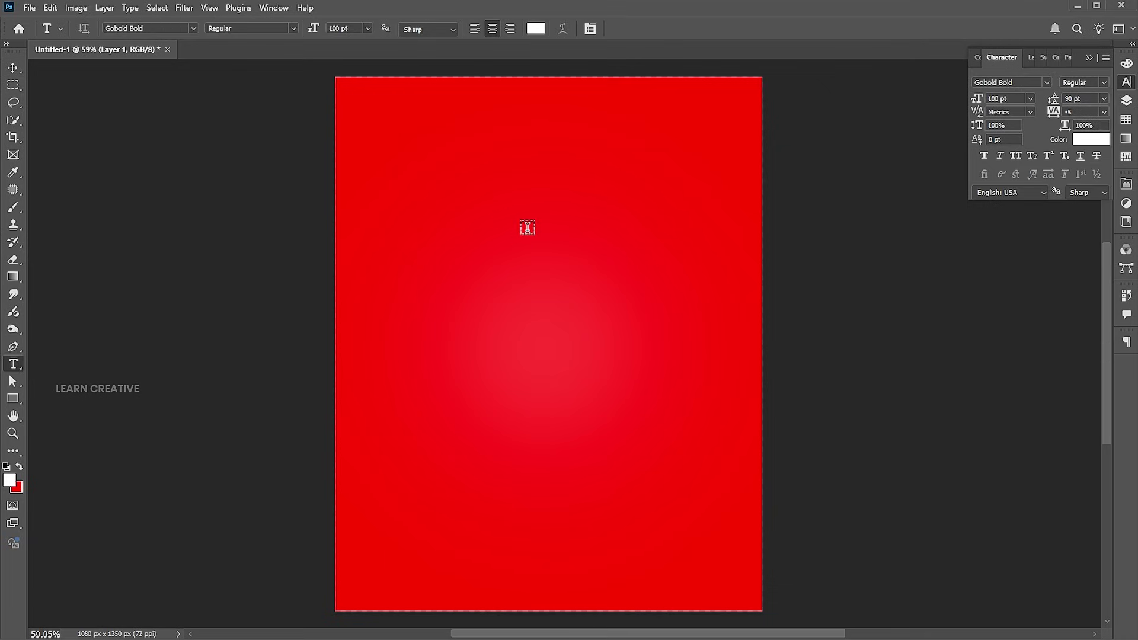
{"action": "left_click", "coordinate": [698, 249]}
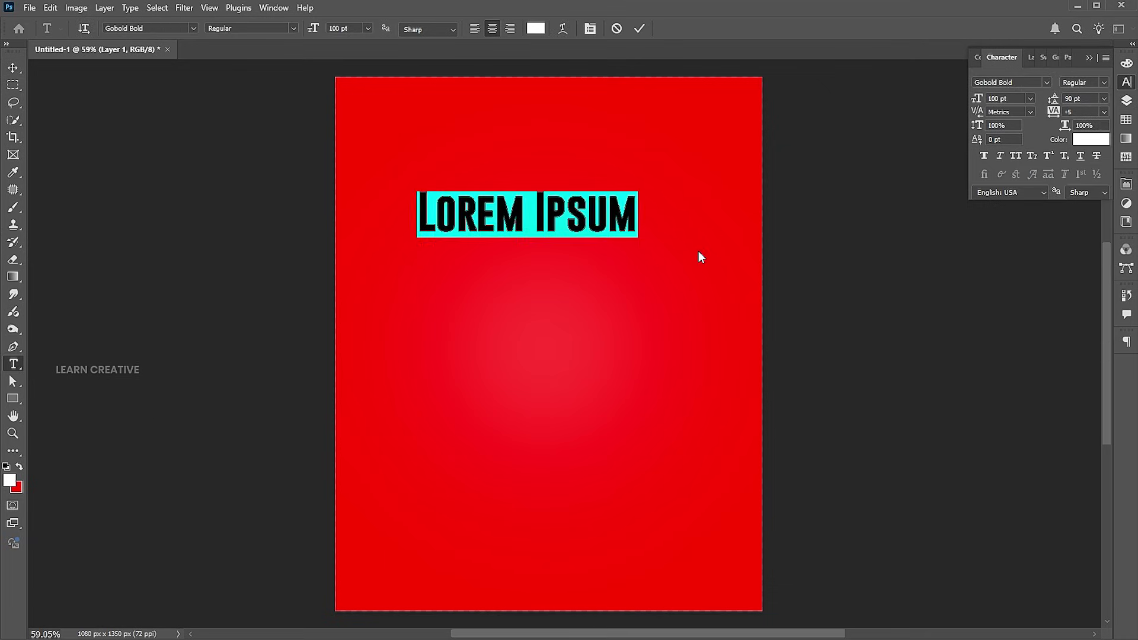
{"action": "type", "text": "SU"}
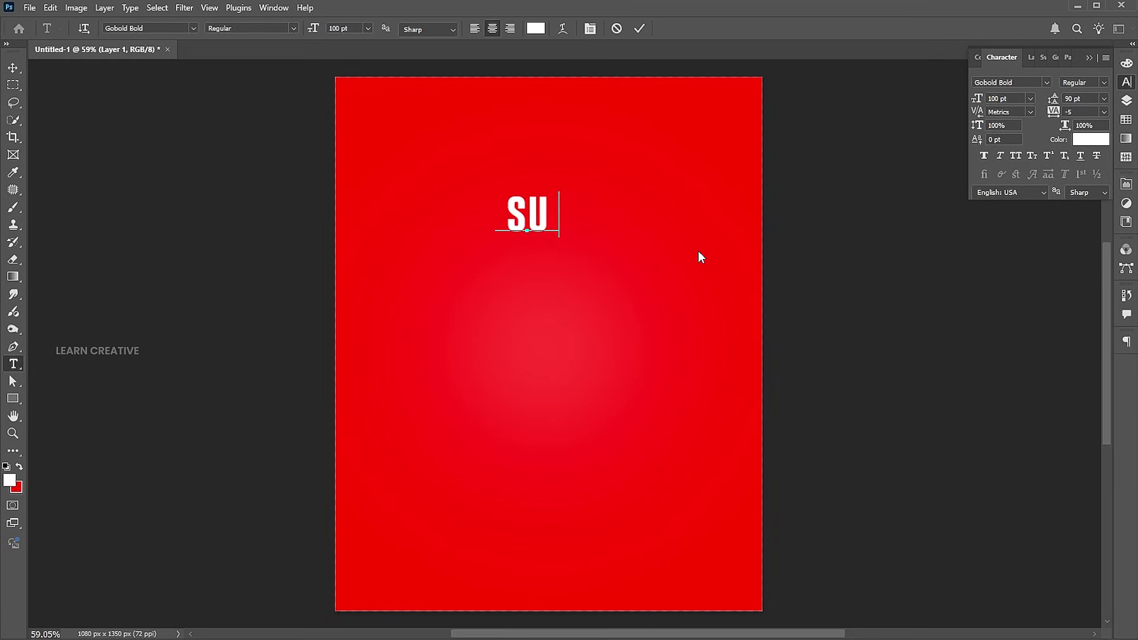
{"action": "type", "text": "N"}
{"action": "key", "text": "Return"}
{"action": "type", "text": "DAY"}
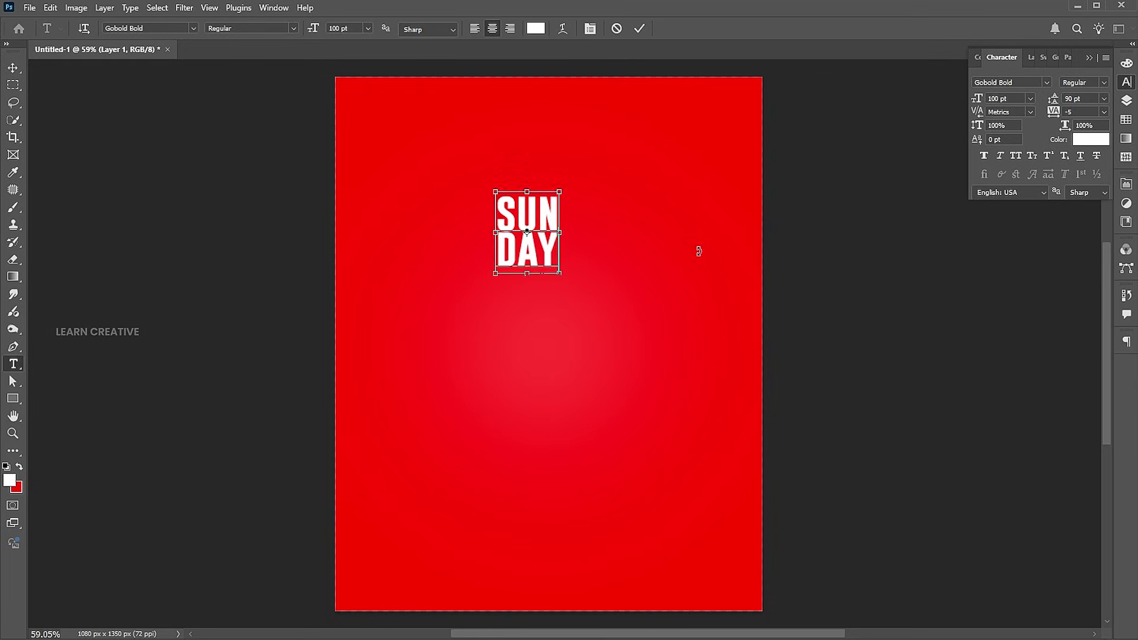
- Set the leading of the whole SUN DAY text to 100 pt and commit the text
{"action": "key", "text": "ctrl+a"}
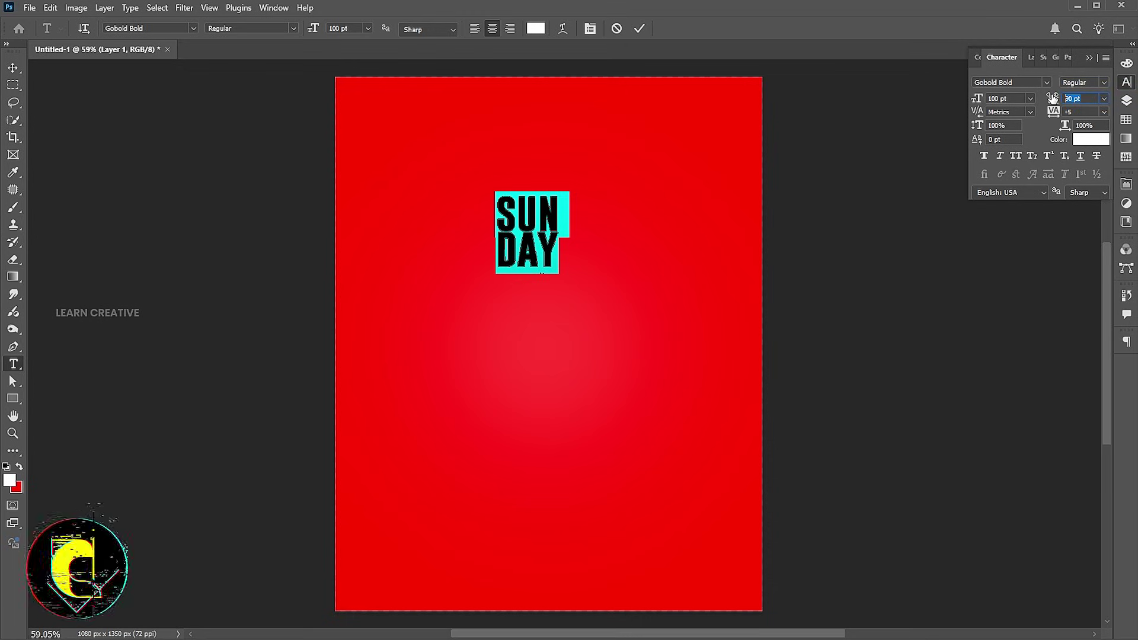
{"action": "type", "text": "100"}
{"action": "key", "text": "Return"}
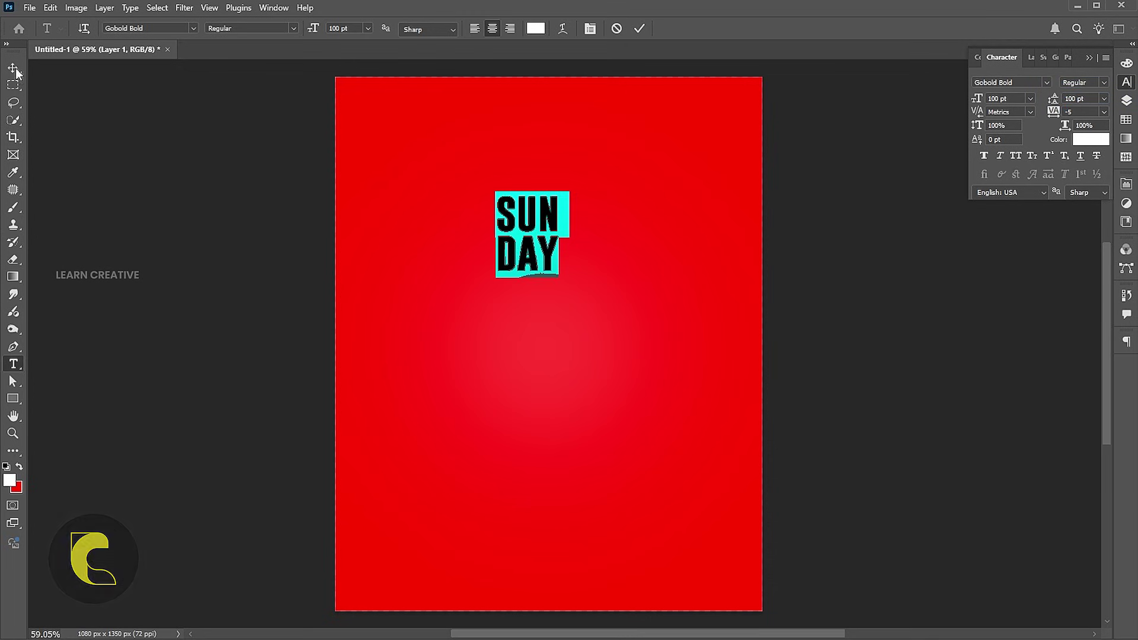
{"action": "key", "text": "ctrl+Return"}
- Scale the SUN DAY text to about 314% and move it down toward the middle of the canvas
{"action": "key", "text": "ctrl+t"}
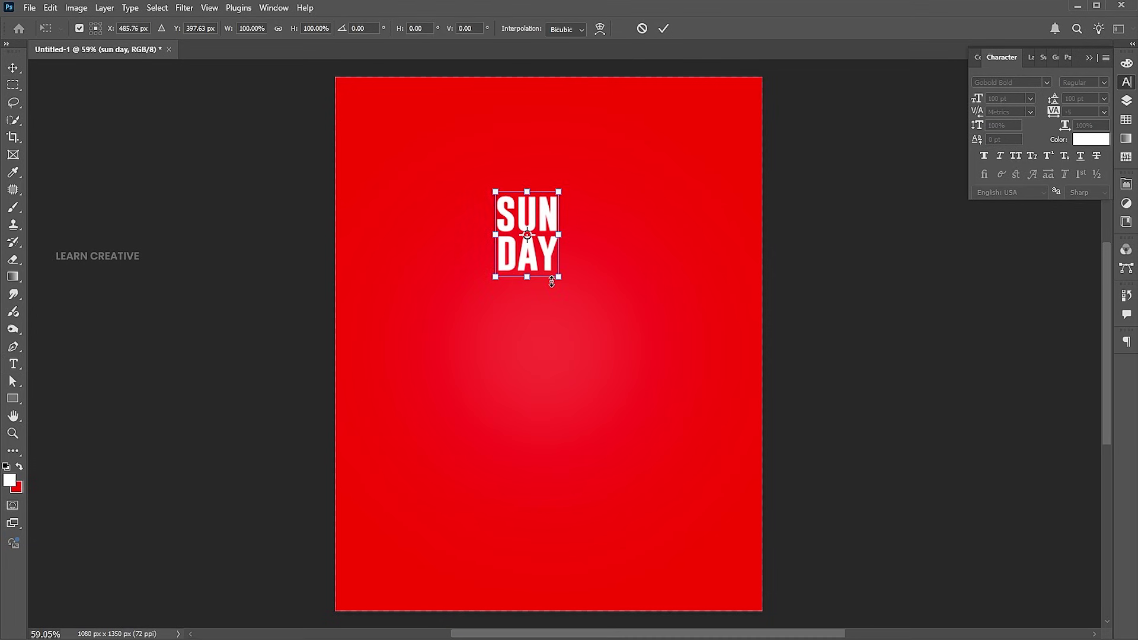
{"action": "left_click_drag", "start_coordinate": [551, 282], "coordinate": [627, 371]}
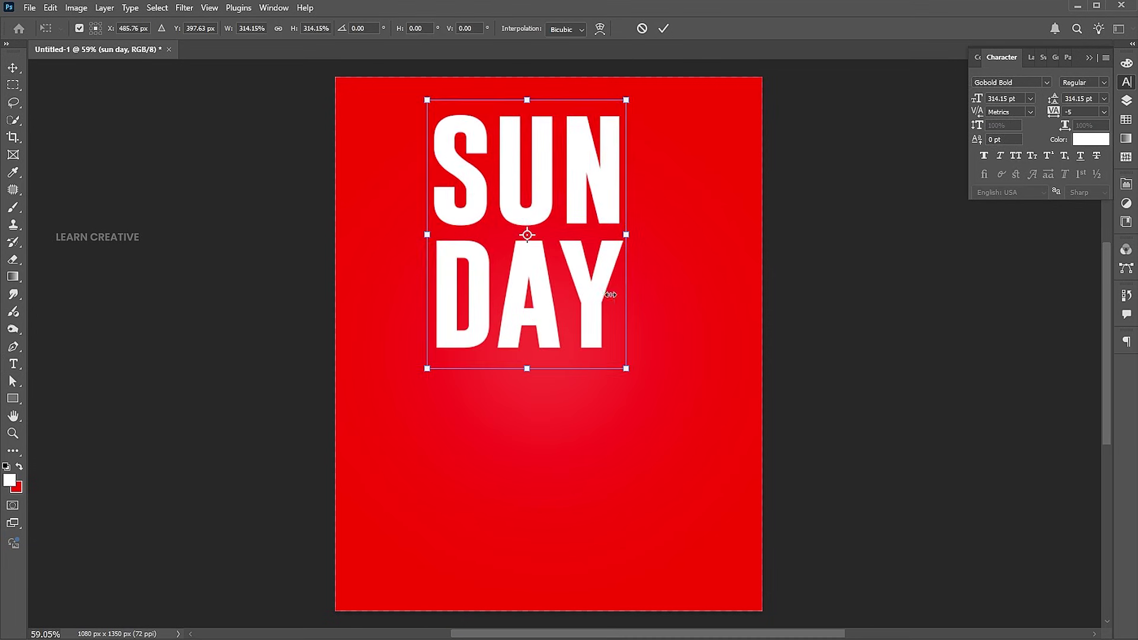
{"action": "left_click_drag", "start_coordinate": [608, 294], "coordinate": [611, 373]}
{"action": "key", "text": "Return"}
- Centre the SUN DAY text horizontally on the canvas and move it up slightly
{"action": "key", "text": "ctrl+a"}
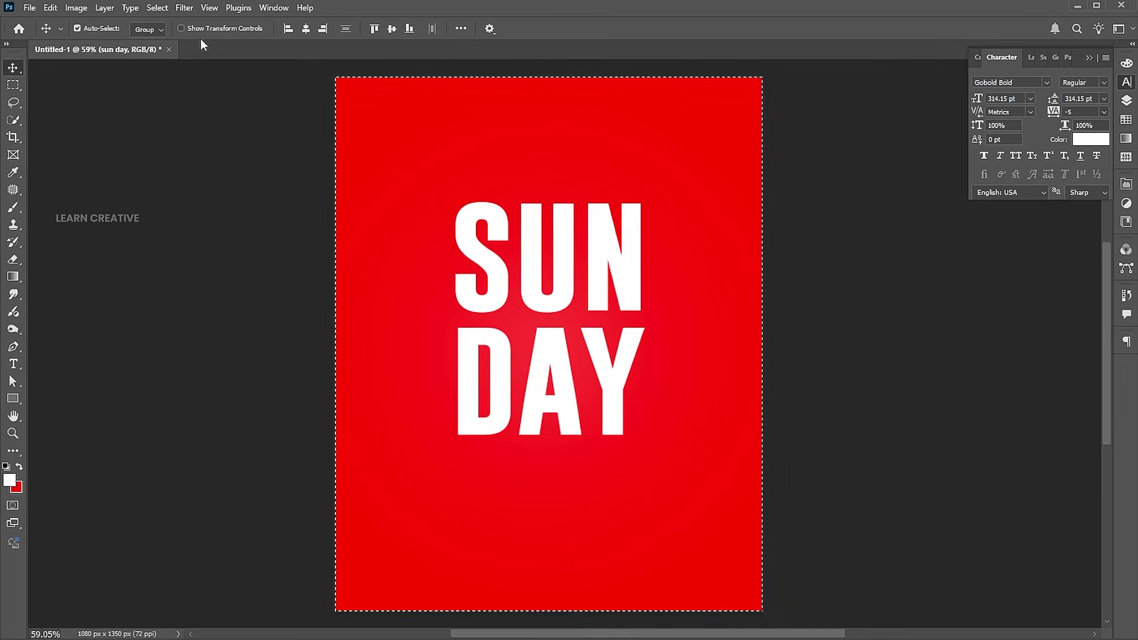
{"action": "left_click", "coordinate": [306, 27]}
{"action": "key", "text": "ctrl+d"}
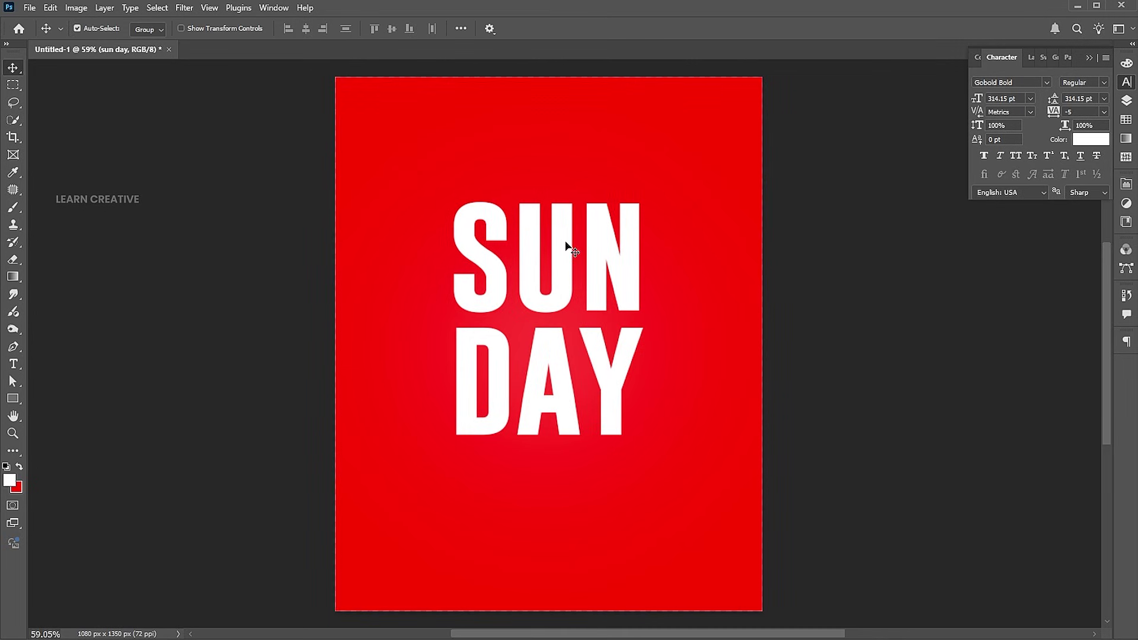
{"action": "left_click_drag", "start_coordinate": [625, 274], "coordinate": [626, 271]}
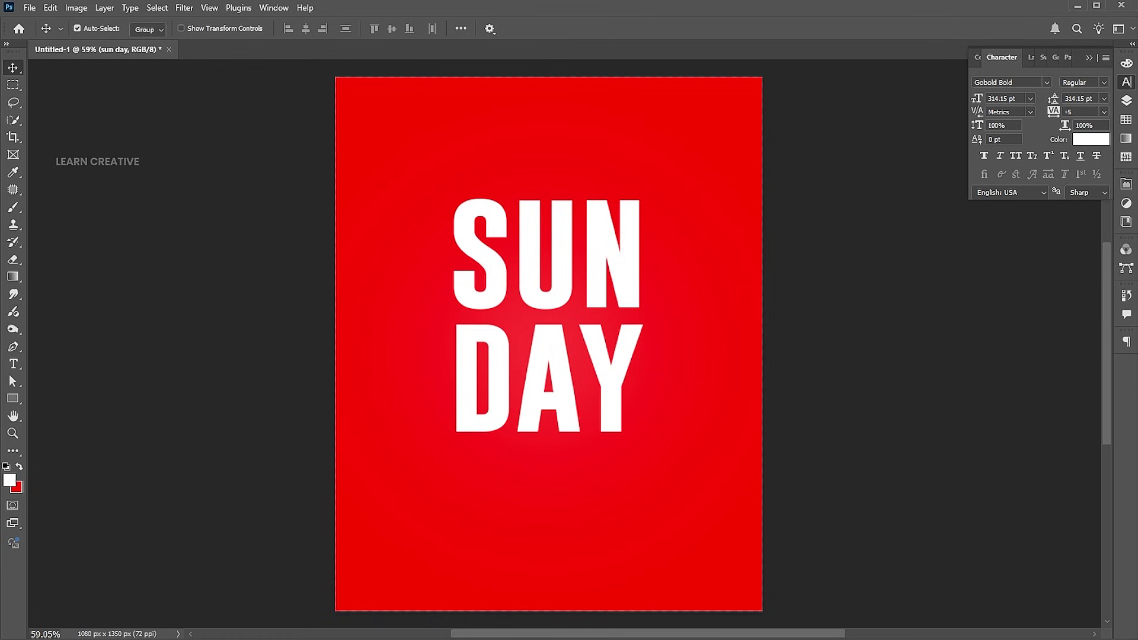
- Convert the sun day text layer to a smart object
{"action": "left_click", "coordinate": [1127, 102]}
{"action": "right_click", "coordinate": [1001, 140]}
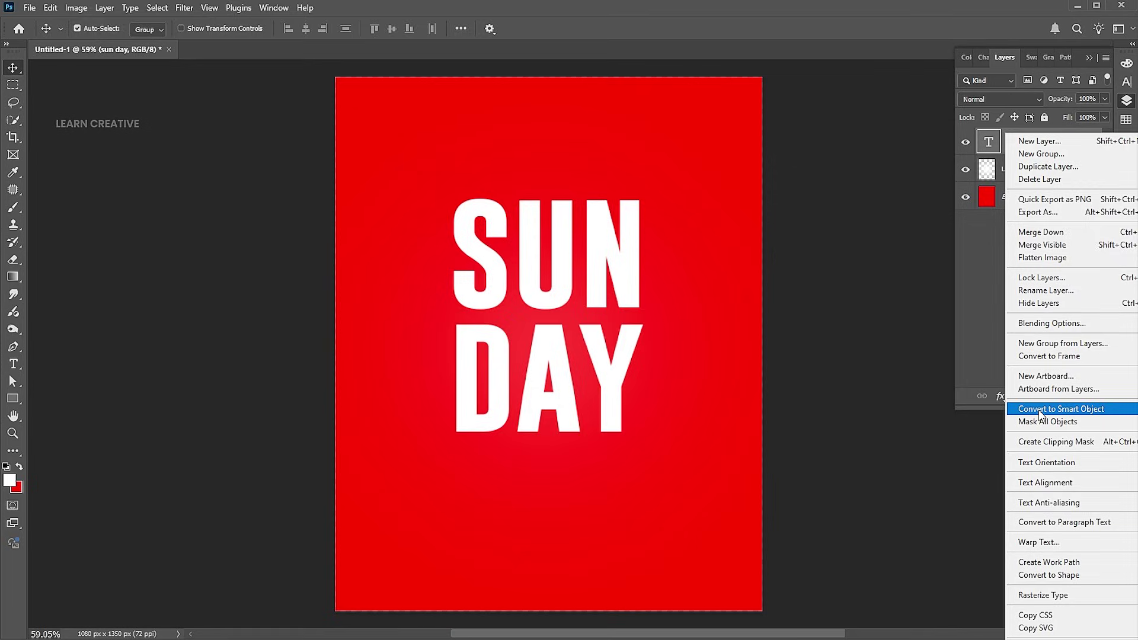
{"action": "left_click", "coordinate": [1038, 411]}
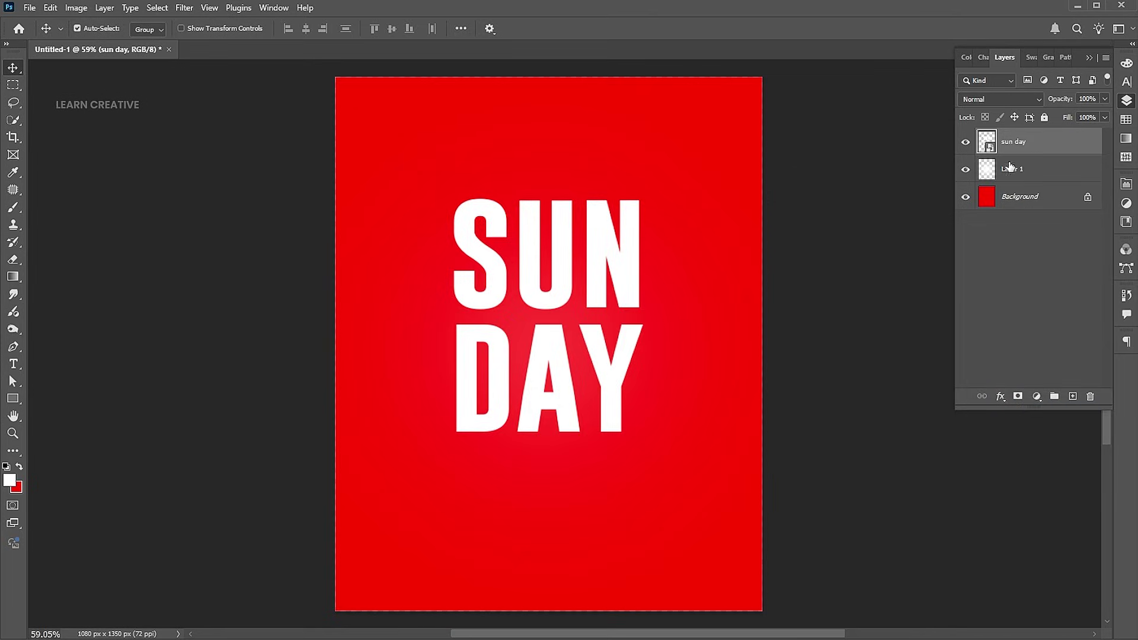
- Select the word DAY with a rectangular marquee and copy it to a new layer
{"action": "left_click", "coordinate": [14, 87]}
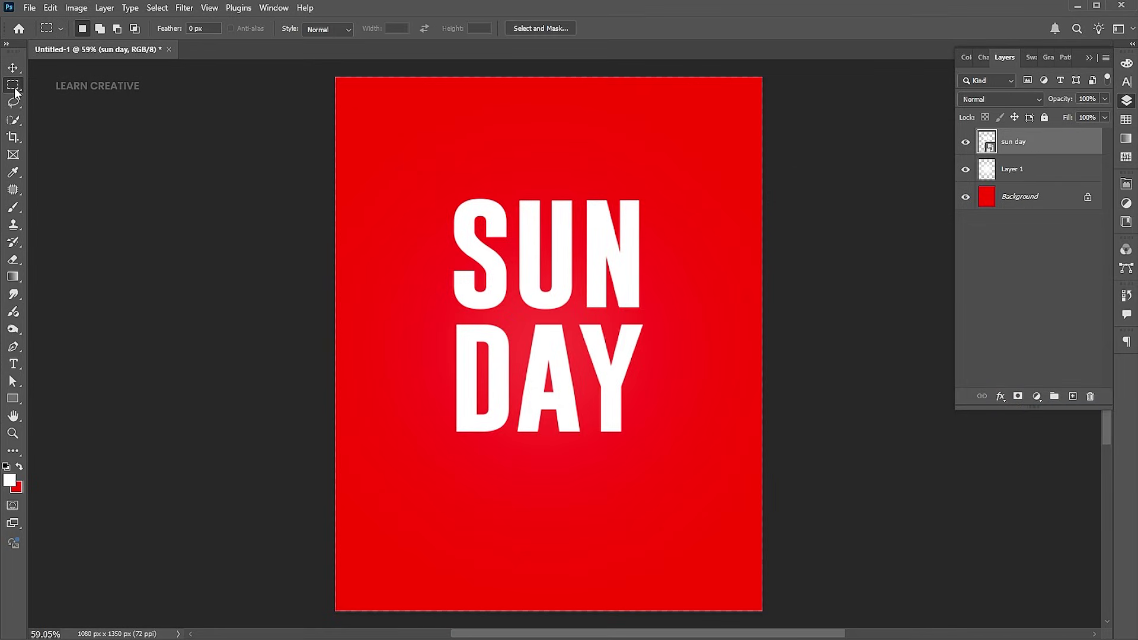
{"action": "left_click_drag", "start_coordinate": [445, 319], "coordinate": [674, 444]}
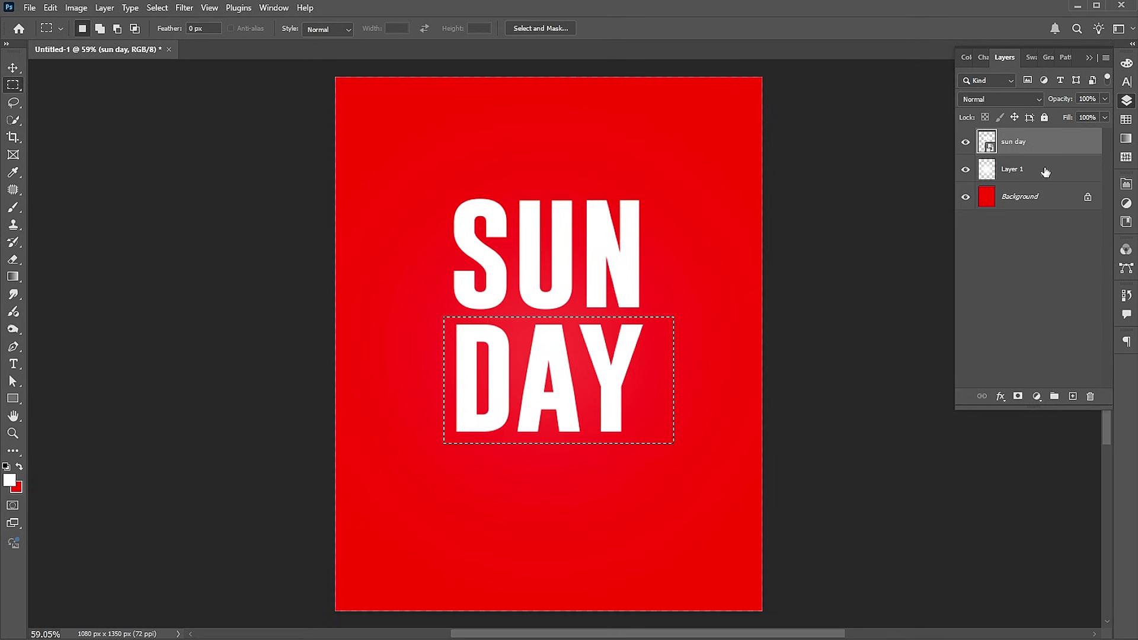
{"action": "key", "text": "ctrl+j"}
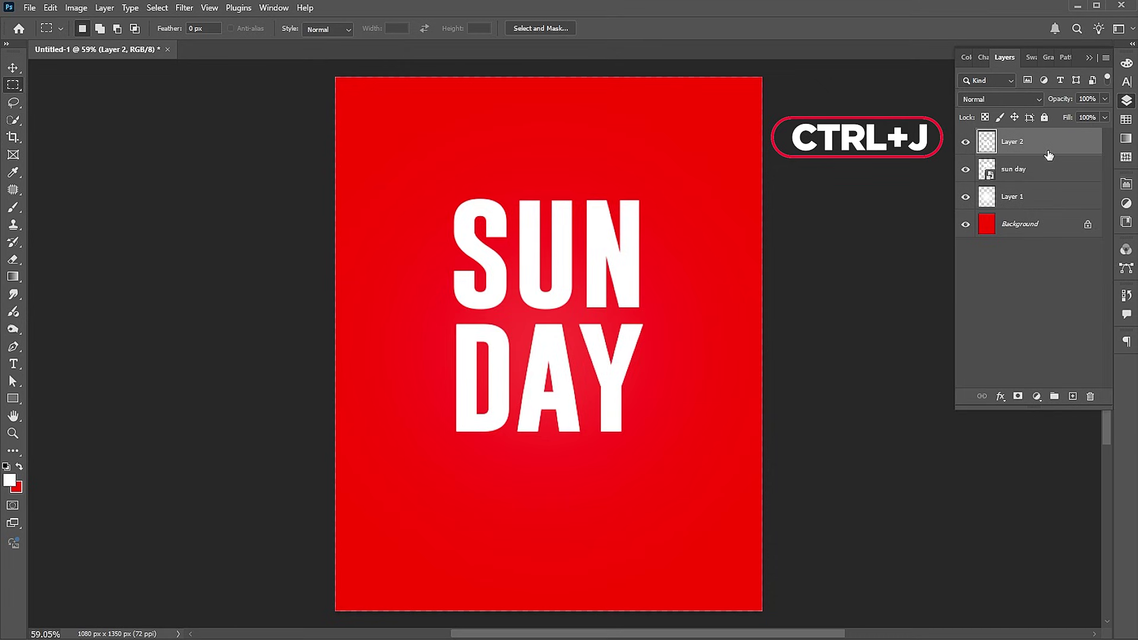
- Flip the copied DAY vertically and place it directly below the original word as a reflection
{"action": "key", "text": "ctrl+t"}
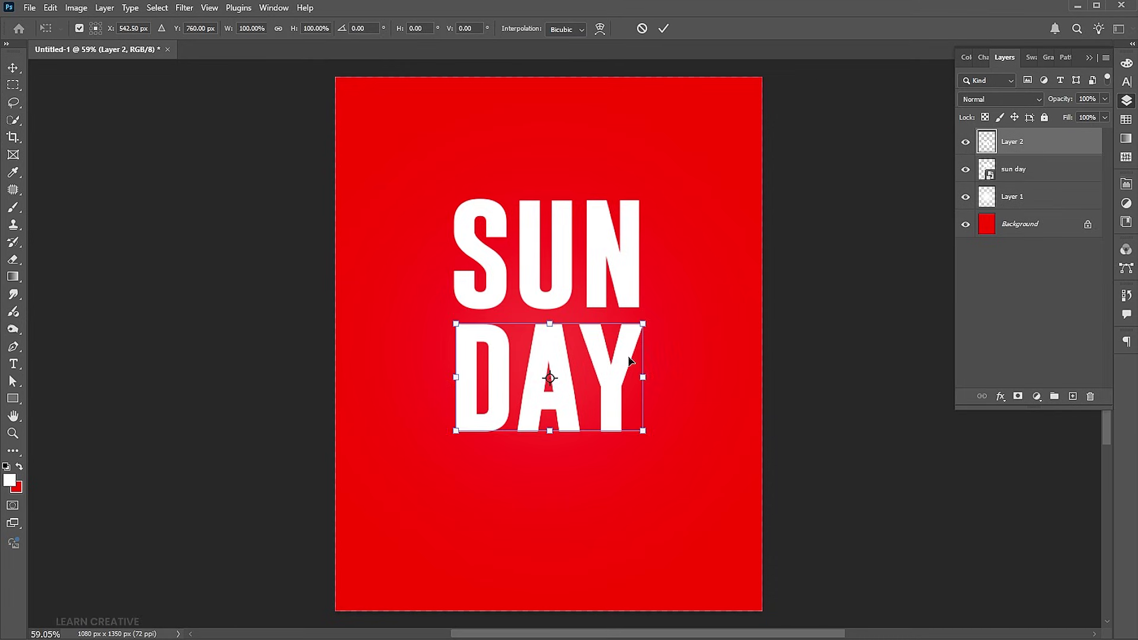
{"action": "right_click", "coordinate": [614, 381]}
{"action": "left_click", "coordinate": [648, 374]}
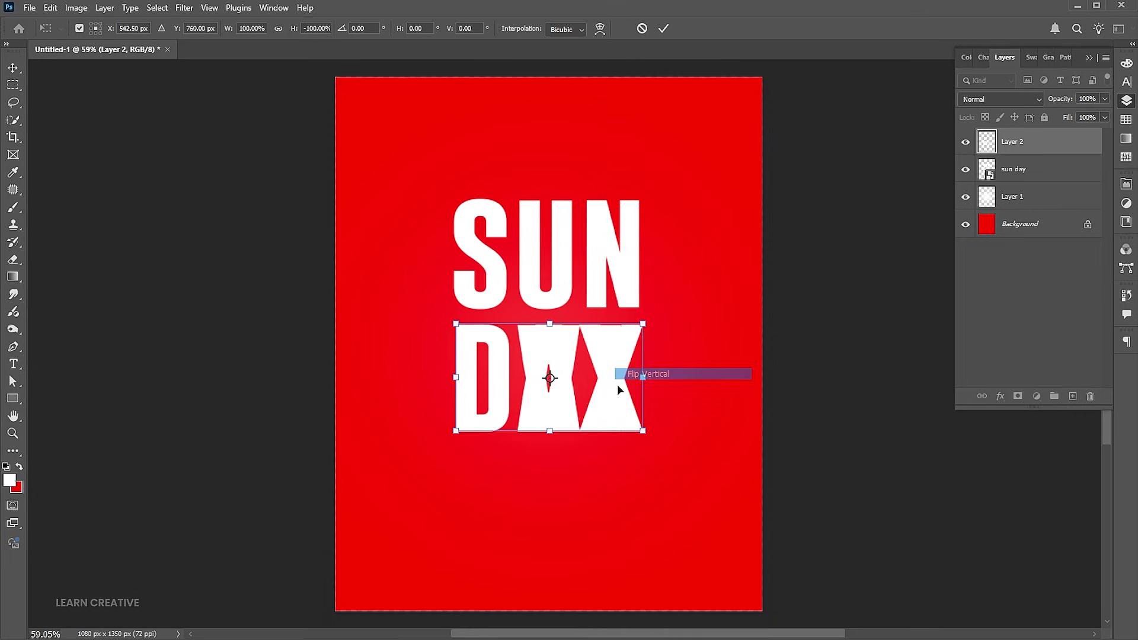
{"action": "left_click_drag", "start_coordinate": [618, 384], "coordinate": [616, 495]}
- Apply a perspective transform to the flipped DAY, widening its lower edge beyond both sides of the canvas
{"action": "right_click", "coordinate": [617, 492]}
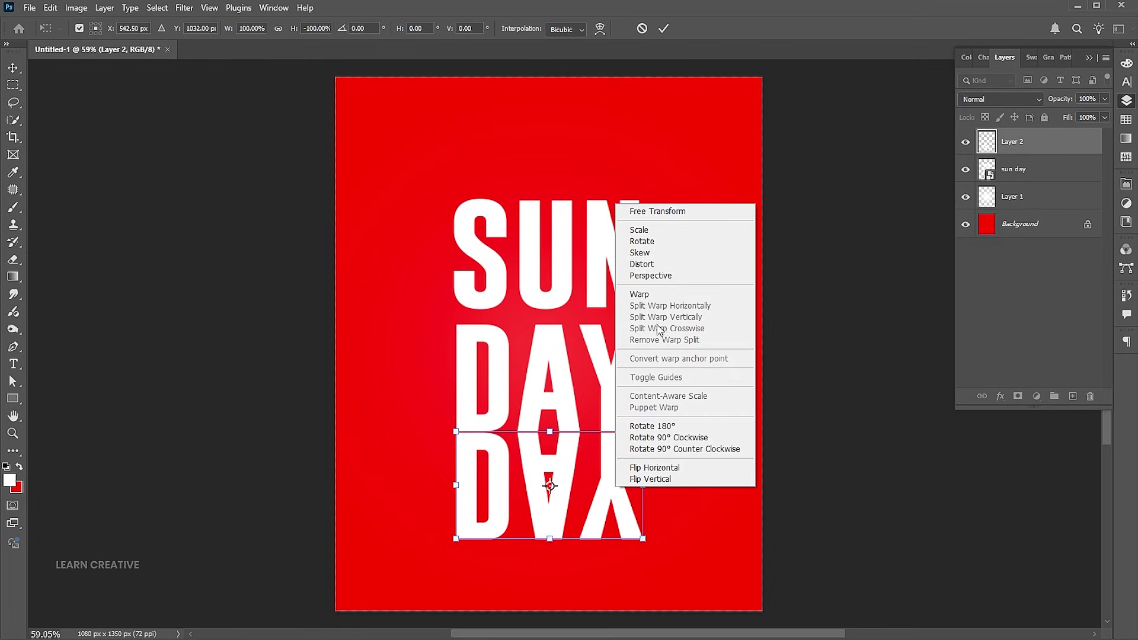
{"action": "left_click", "coordinate": [650, 276]}
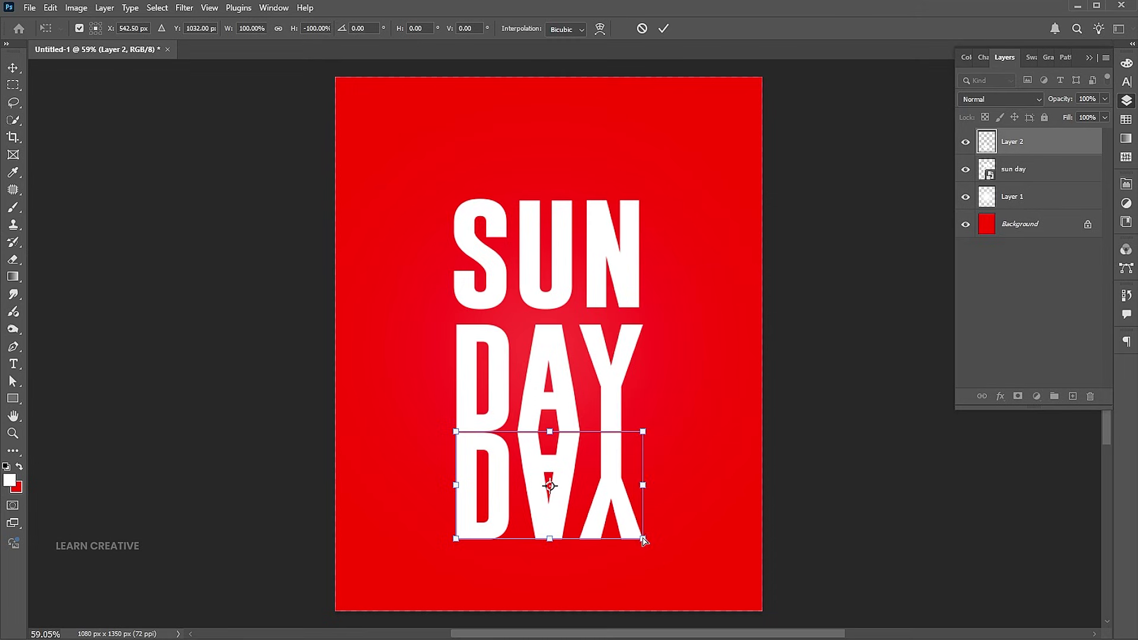
{"action": "left_click_drag", "start_coordinate": [643, 538], "coordinate": [816, 520]}
{"action": "key", "text": "Return"}
- Stretch the flipped DAY to about 180% height past the canvas's lower edge and widen its base further in perspective
{"action": "key", "text": "ctrl+t"}
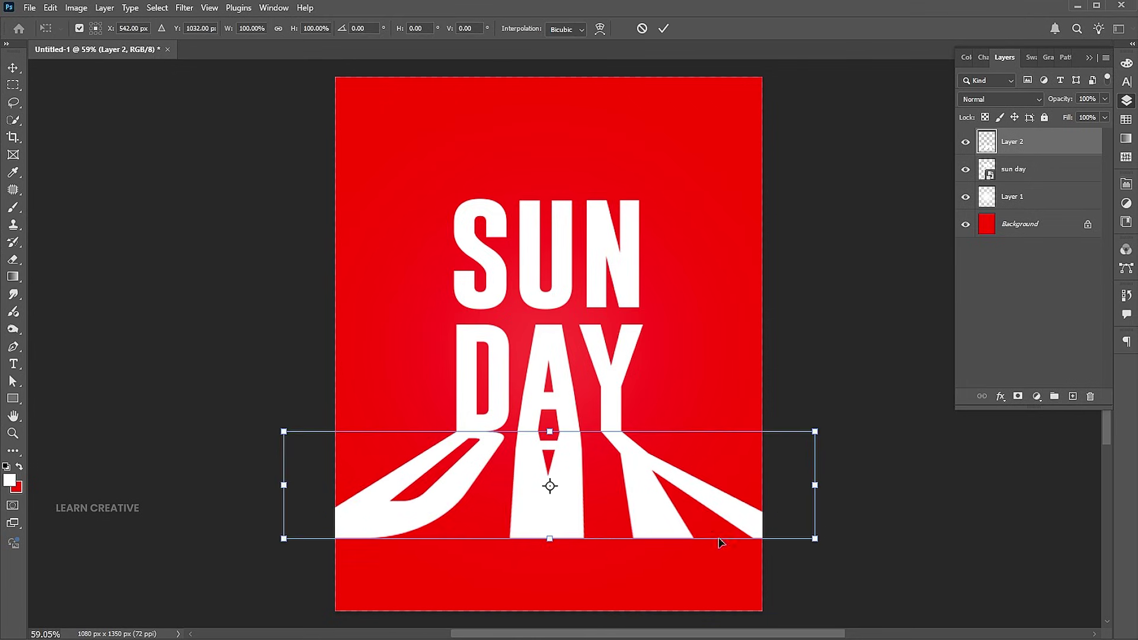
{"action": "left_click_drag", "start_coordinate": [552, 539], "coordinate": [544, 624]}
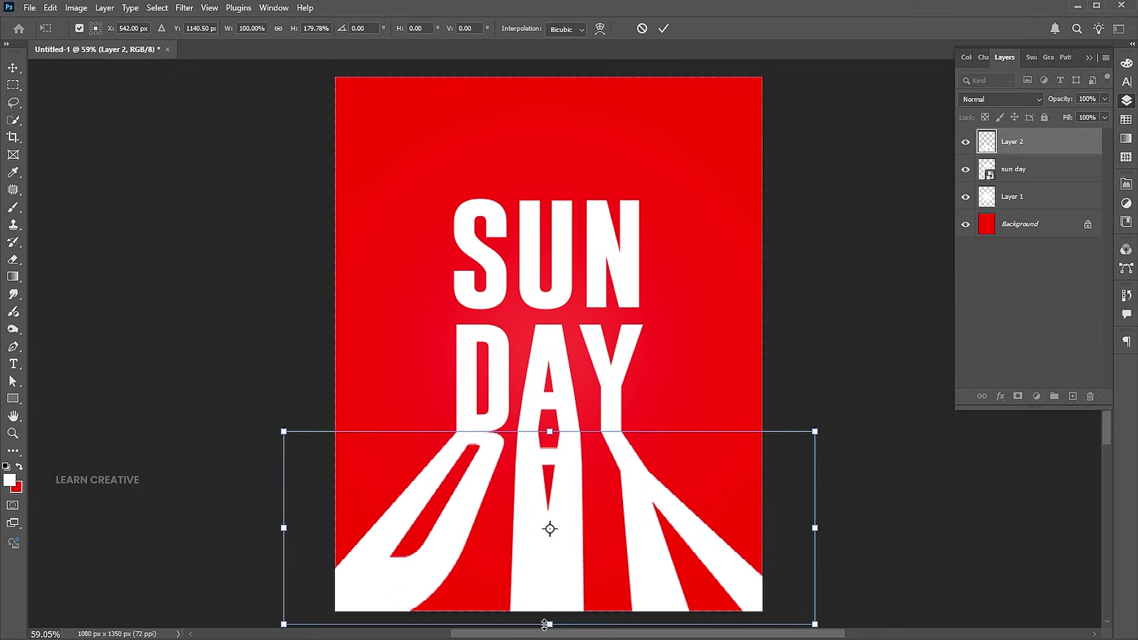
{"action": "right_click", "coordinate": [740, 557]}
{"action": "left_click", "coordinate": [790, 350]}
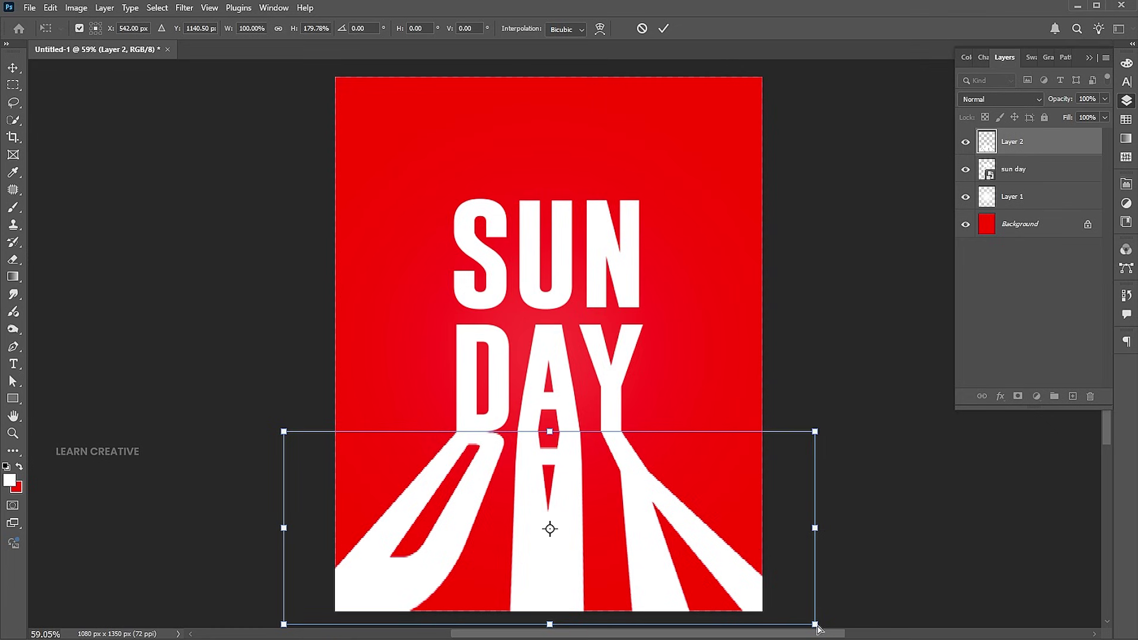
{"action": "left_click_drag", "start_coordinate": [817, 624], "coordinate": [881, 623]}
{"action": "key", "text": "Return"}
{"action": "key", "text": "m"}
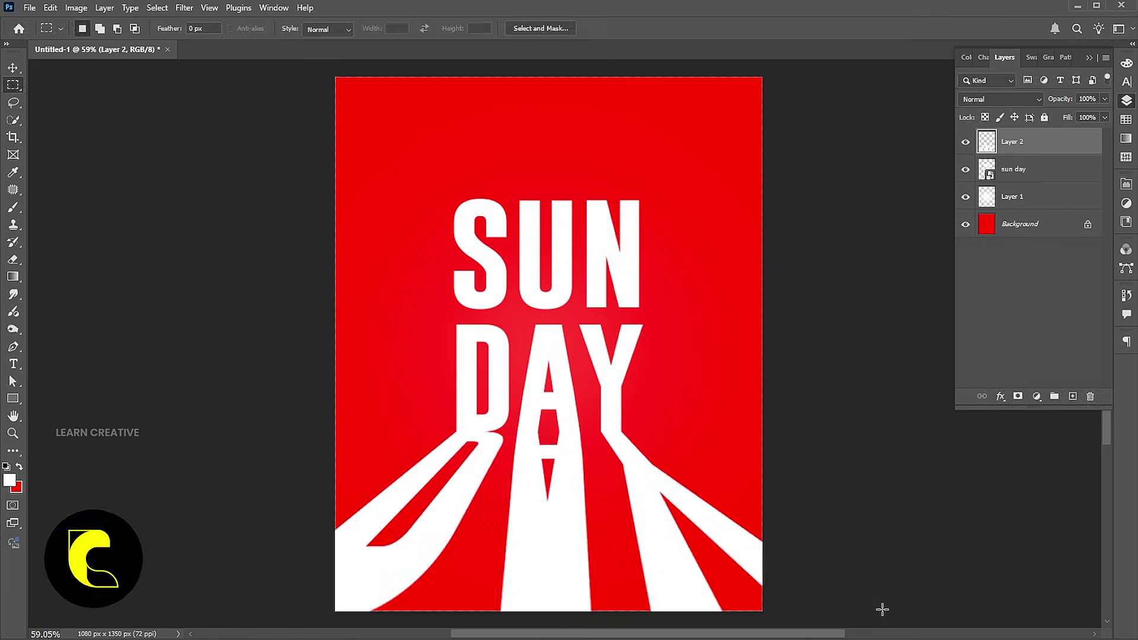
- Add a layer mask to the flipped DAY layer and fade it toward the canvas's lower edge with a linear black-to-white gradient
{"action": "left_click", "coordinate": [1018, 396]}
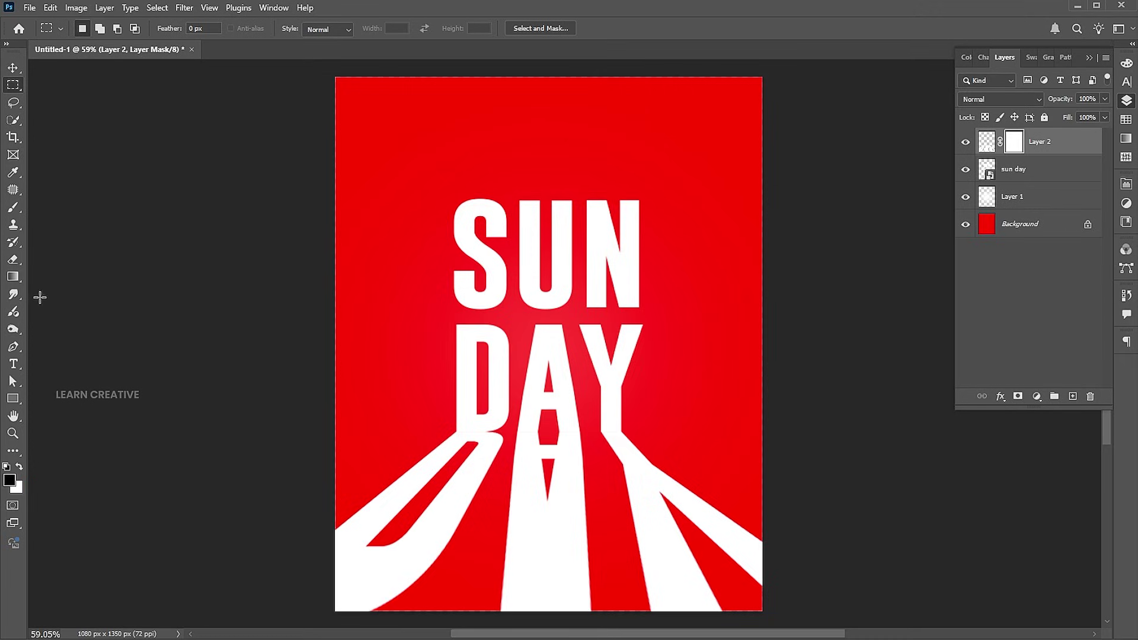
{"action": "left_click", "coordinate": [13, 277]}
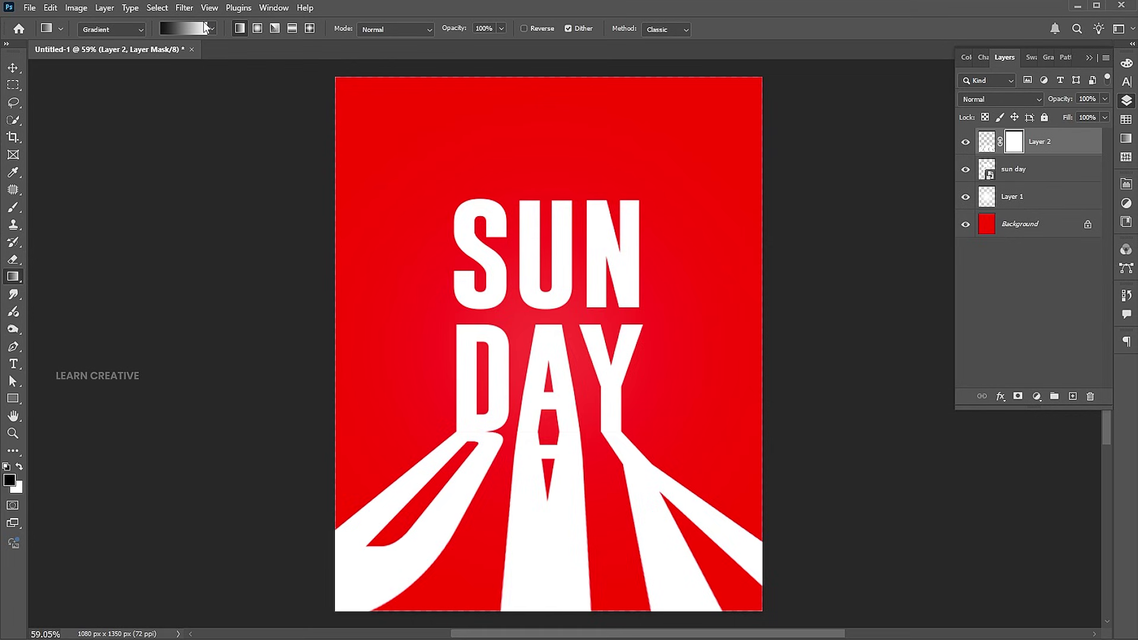
{"action": "left_click_drag", "start_coordinate": [549, 419], "coordinate": [551, 388]}
{"action": "key", "text": "v"}
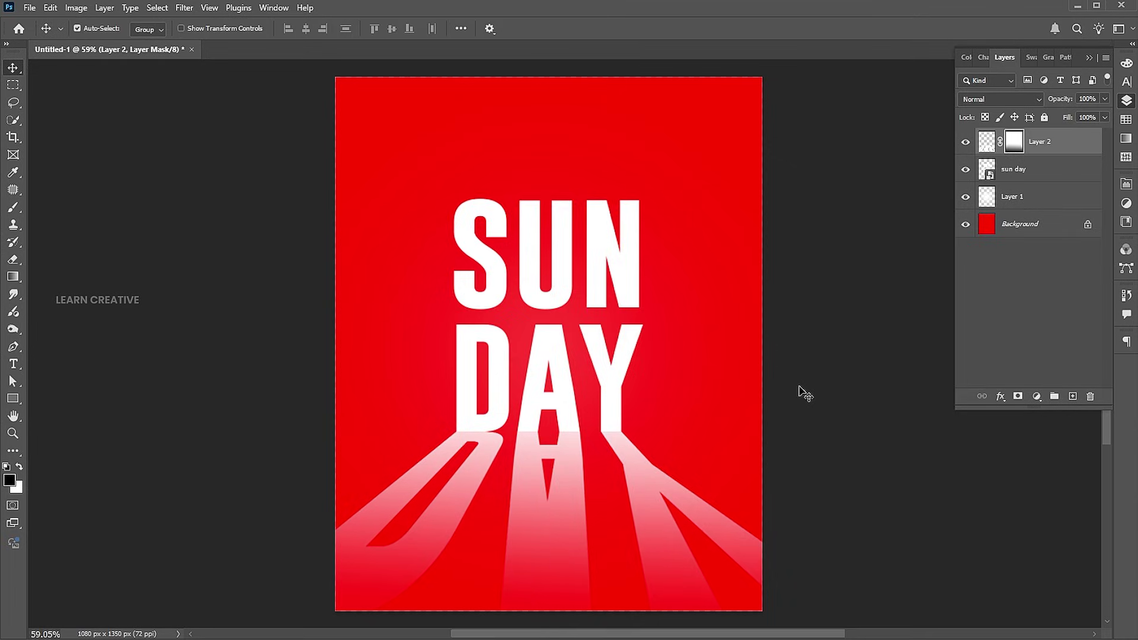
- Draw a 154 x 914 px rectangle with dark red #870000 fill over the S and D, from the canvas's upper edge to DAY's baseline
{"action": "left_click", "coordinate": [13, 401]}
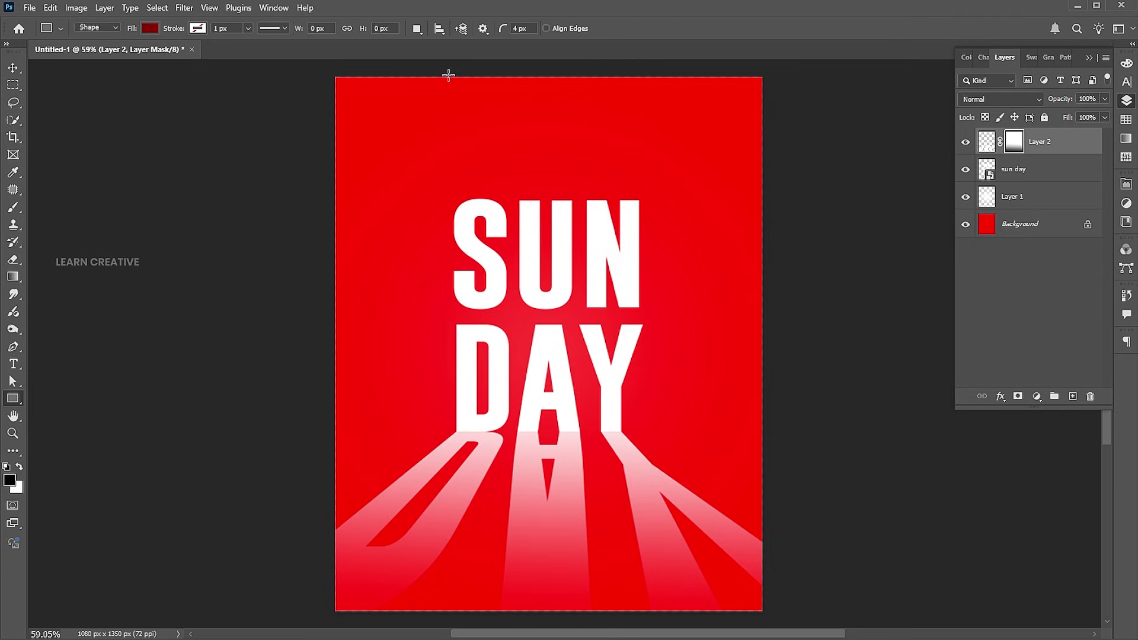
{"action": "left_click_drag", "start_coordinate": [448, 74], "coordinate": [508, 432]}
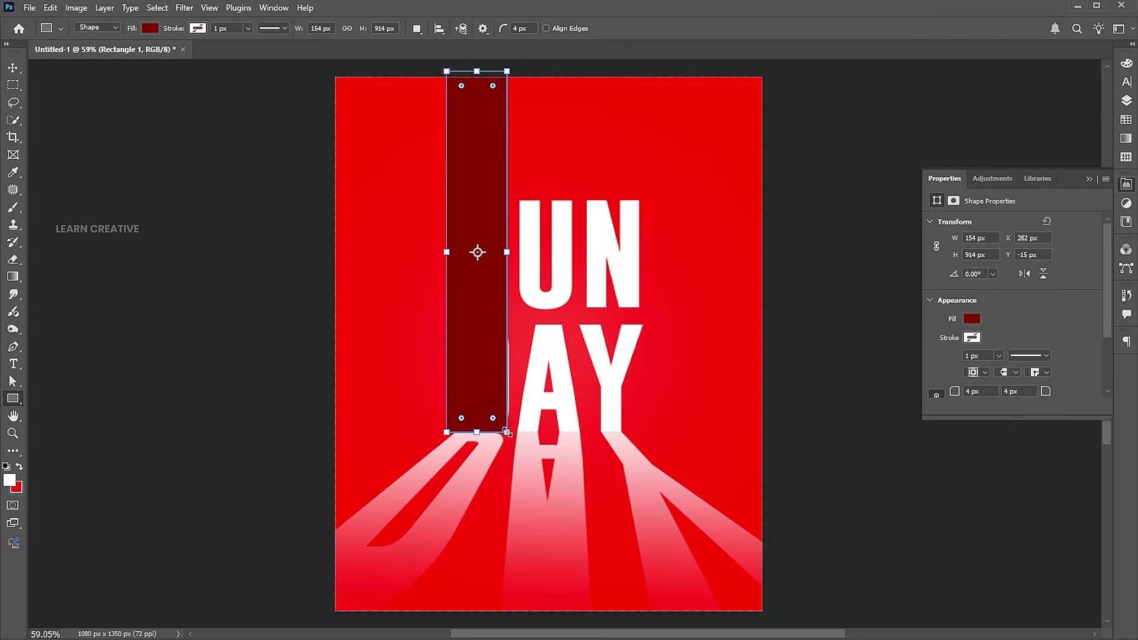
{"action": "left_click", "coordinate": [972, 318]}
{"action": "left_click", "coordinate": [1106, 344]}
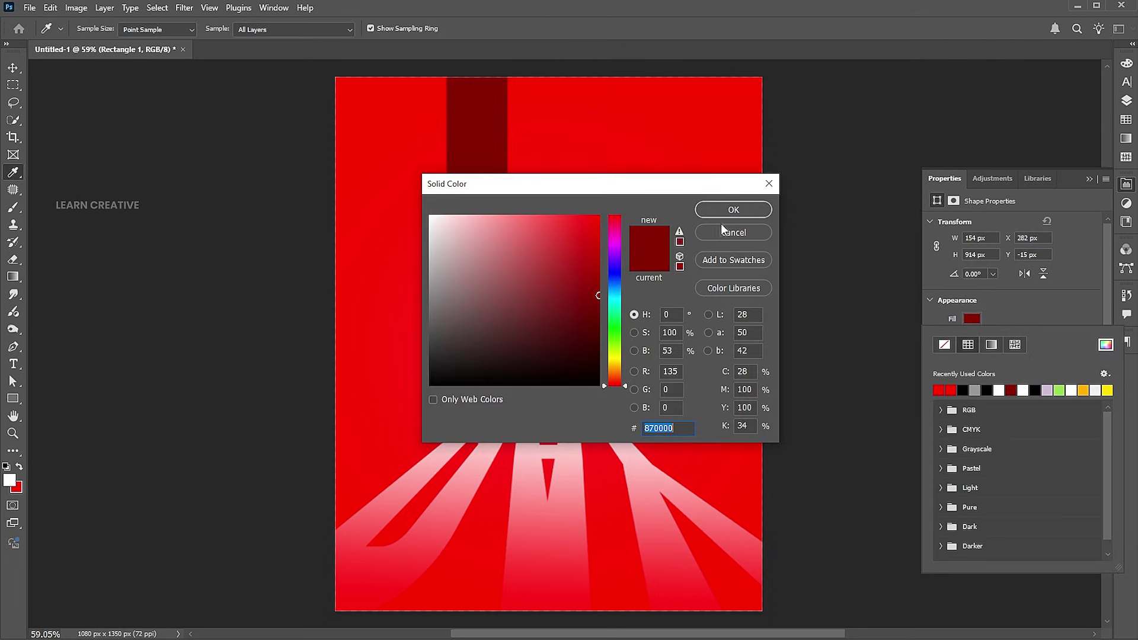
{"action": "left_click", "coordinate": [733, 209]}
- Narrow the dark red rectangle to 136 px to match the S and D, and move its layer beneath the sun day layer
{"action": "left_click_drag", "start_coordinate": [447, 252], "coordinate": [457, 252]}
{"action": "left_click", "coordinate": [1126, 100]}
{"action": "left_click_drag", "start_coordinate": [1018, 143], "coordinate": [1027, 208]}
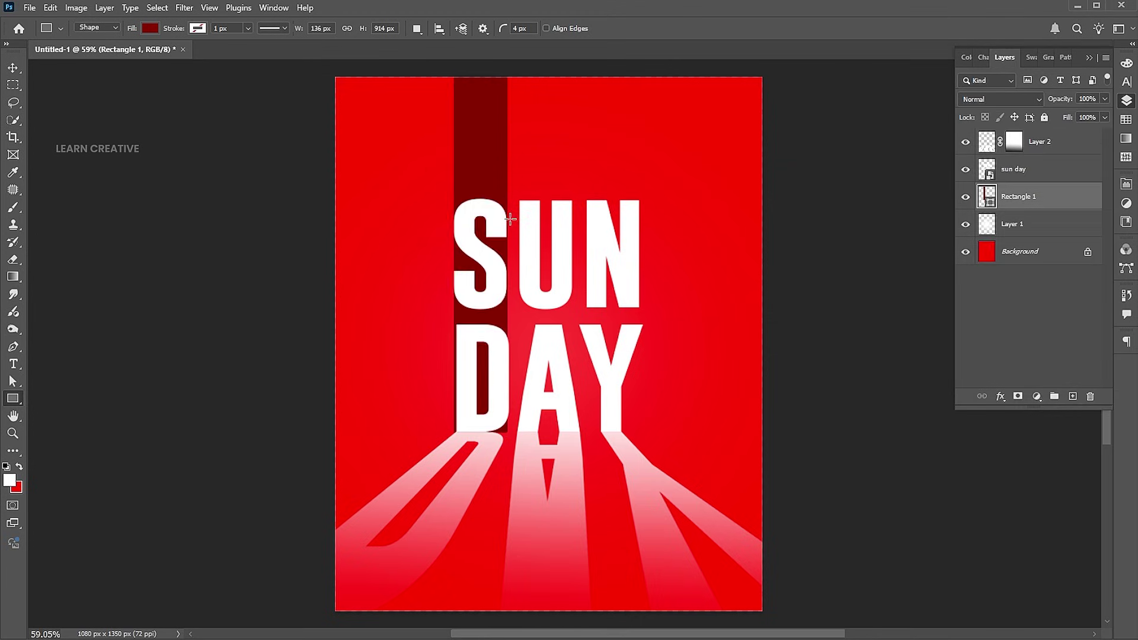
- Duplicate the dark red rectangle behind the U and A, nudge it into alignment and narrow it slightly to the U's width
{"action": "key", "text": "v"}
{"action": "left_click_drag", "start_coordinate": [490, 165], "coordinate": [552, 170]}
{"action": "key", "text": "u"}
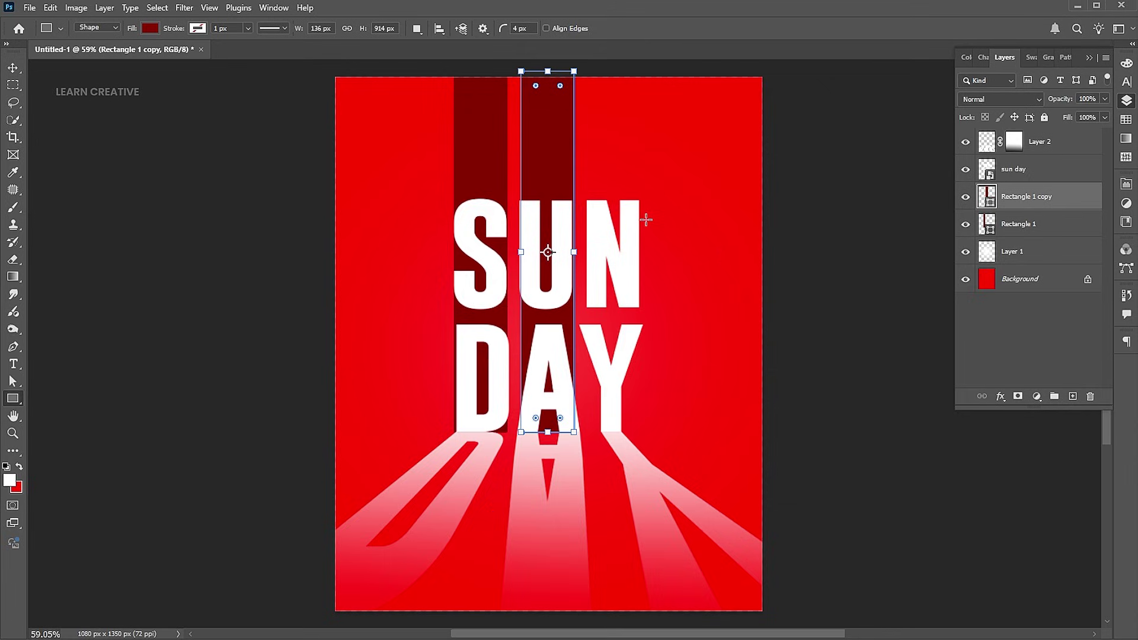
{"action": "key", "text": "Return"}
{"action": "left_click", "coordinate": [13, 69]}
{"action": "key", "text": "Left"}
{"action": "key", "text": "Left"}
{"action": "key", "text": "Left"}
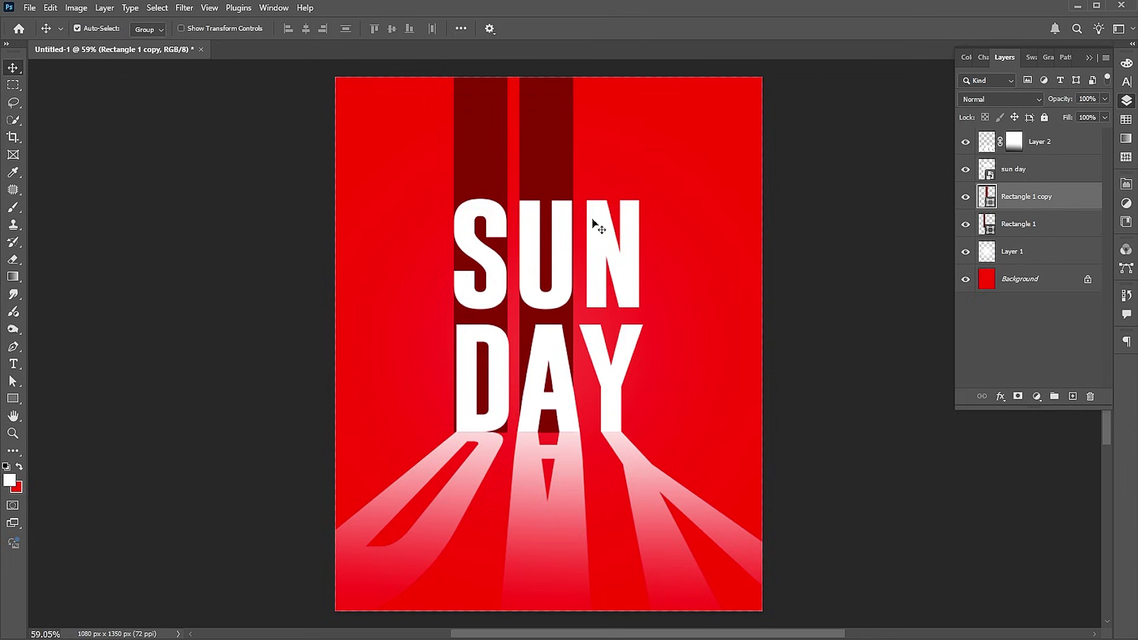
{"action": "key", "text": "ctrl+t"}
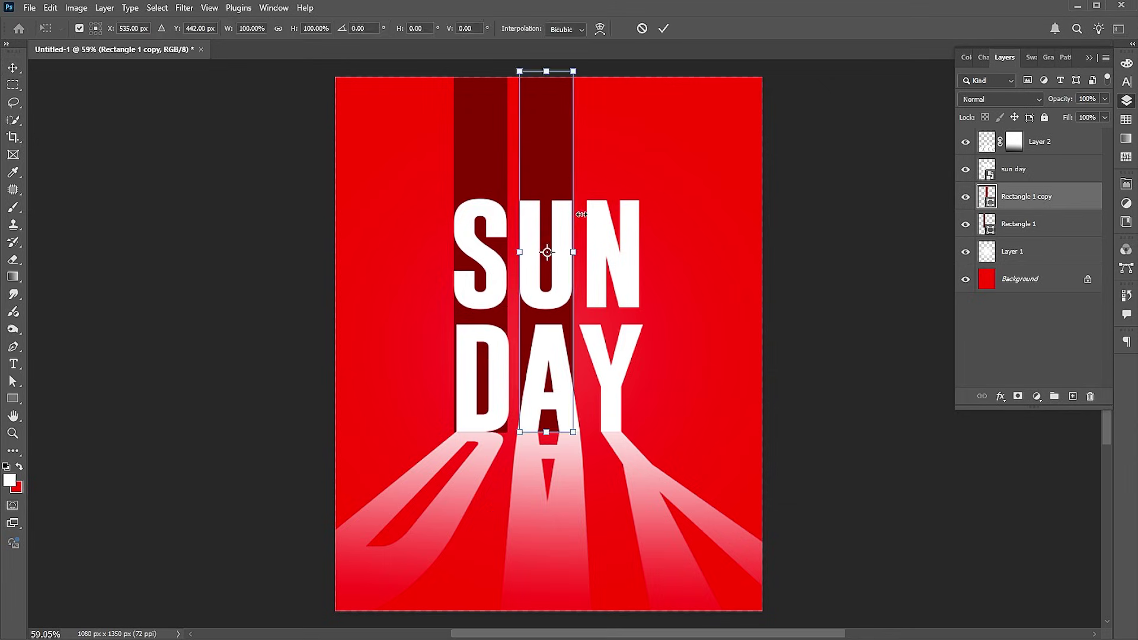
{"action": "key", "text": "Return"}
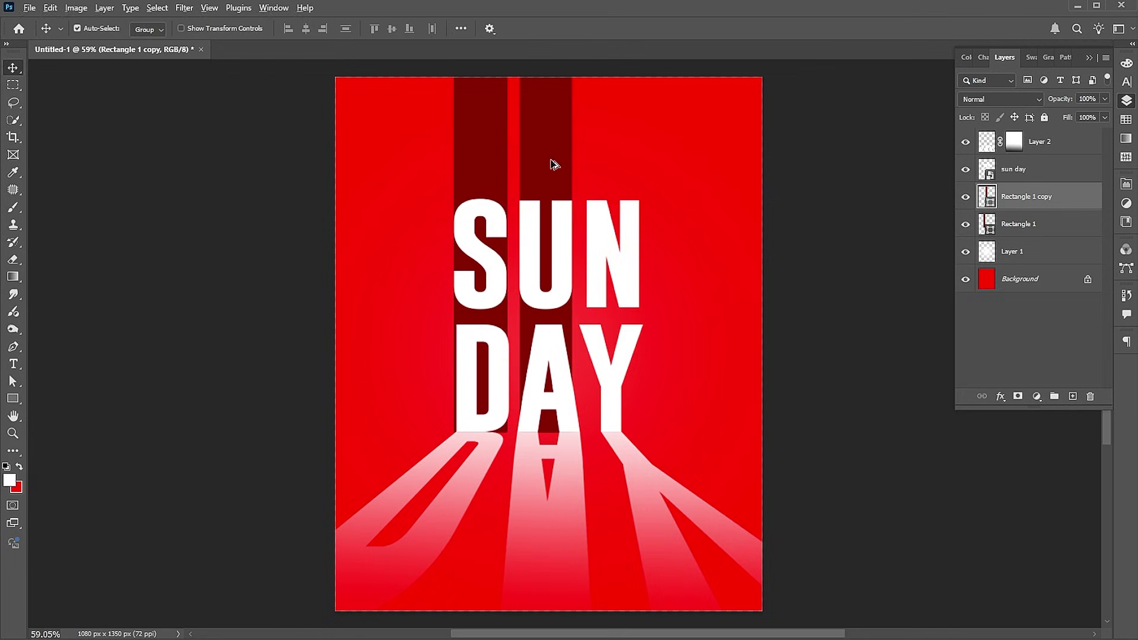
- Duplicate the middle dark red rectangle behind the N and Y and nudge it into alignment with the N
{"action": "left_click_drag", "start_coordinate": [551, 164], "coordinate": [619, 157]}
{"action": "key", "text": "Left"}
{"action": "key", "text": "Left"}
{"action": "key", "text": "Left"}
{"action": "key", "text": "Left"}
{"action": "key", "text": "Left"}
{"action": "key", "text": "Left"}
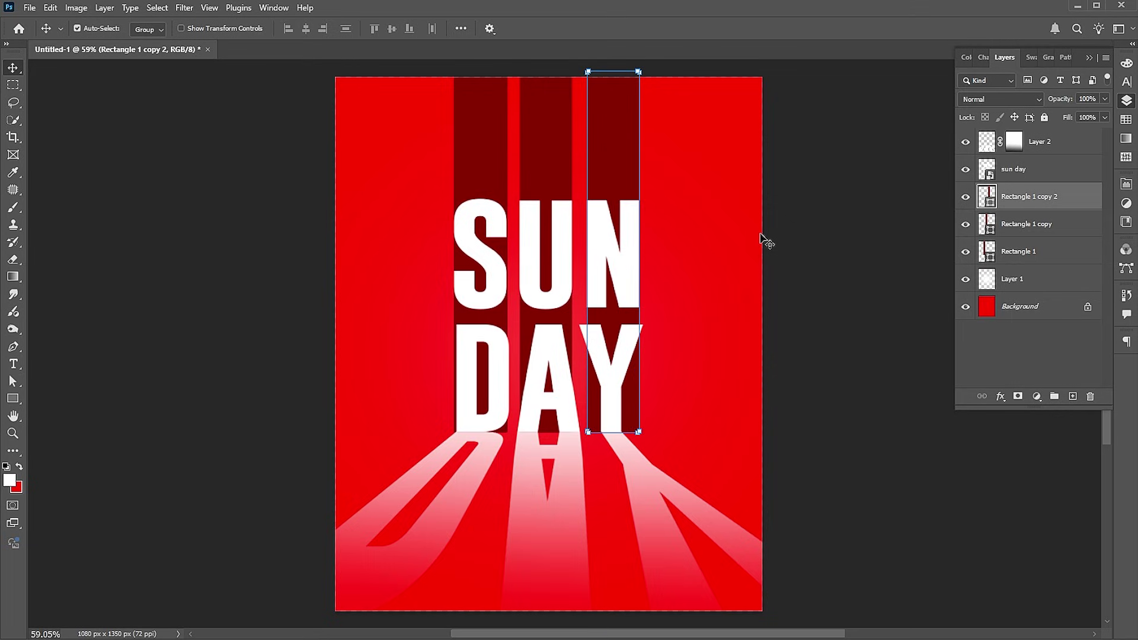
{"action": "left_click", "coordinate": [846, 226]}
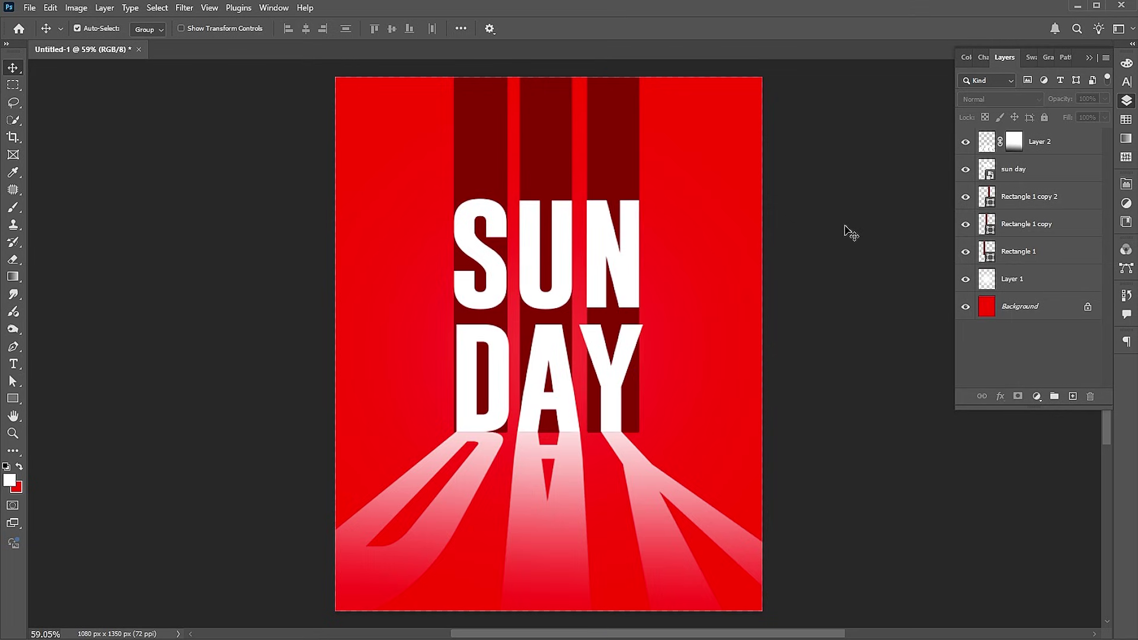
- Merge the three dark red rectangle layers into a single layer
{"action": "left_click", "coordinate": [1030, 254]}
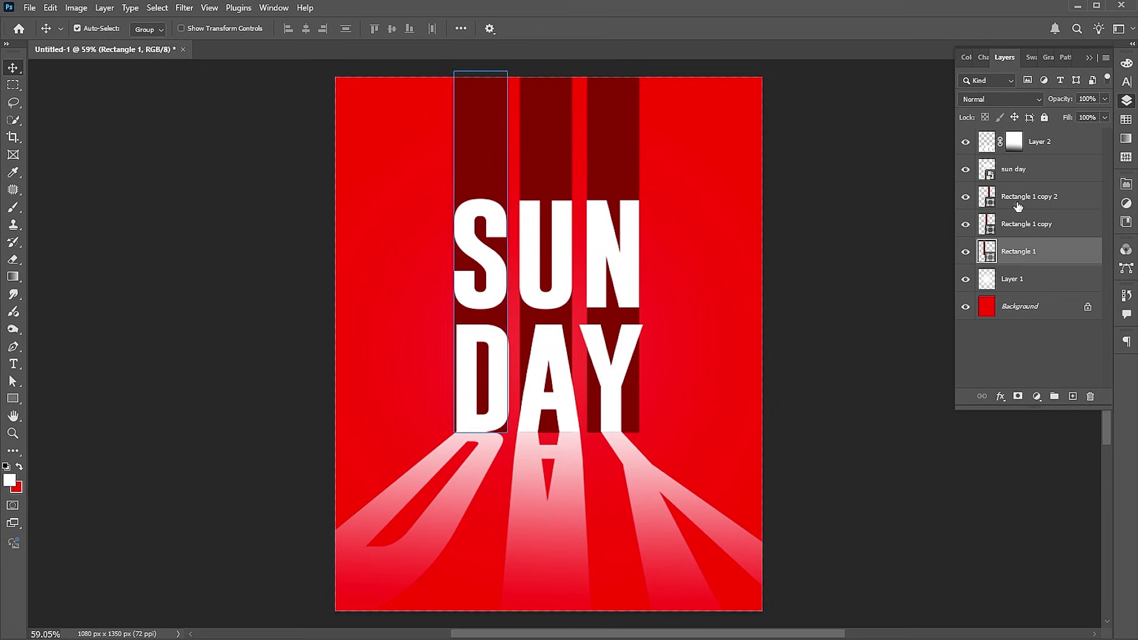
{"action": "left_click", "coordinate": [1018, 203], "text": "shift"}
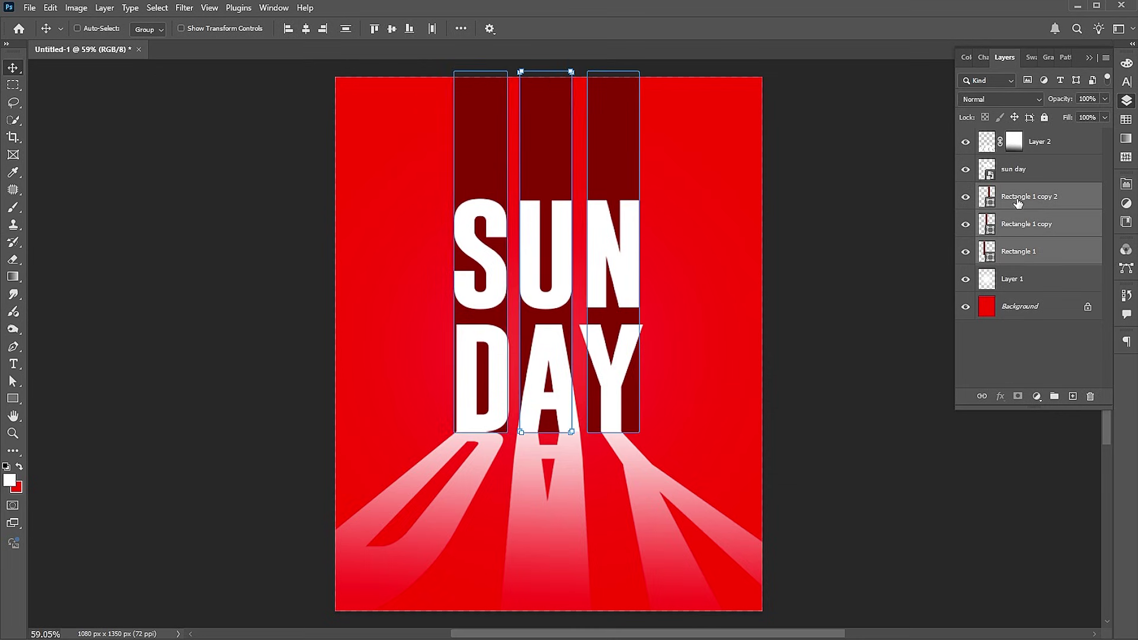
{"action": "key", "text": "ctrl+e"}
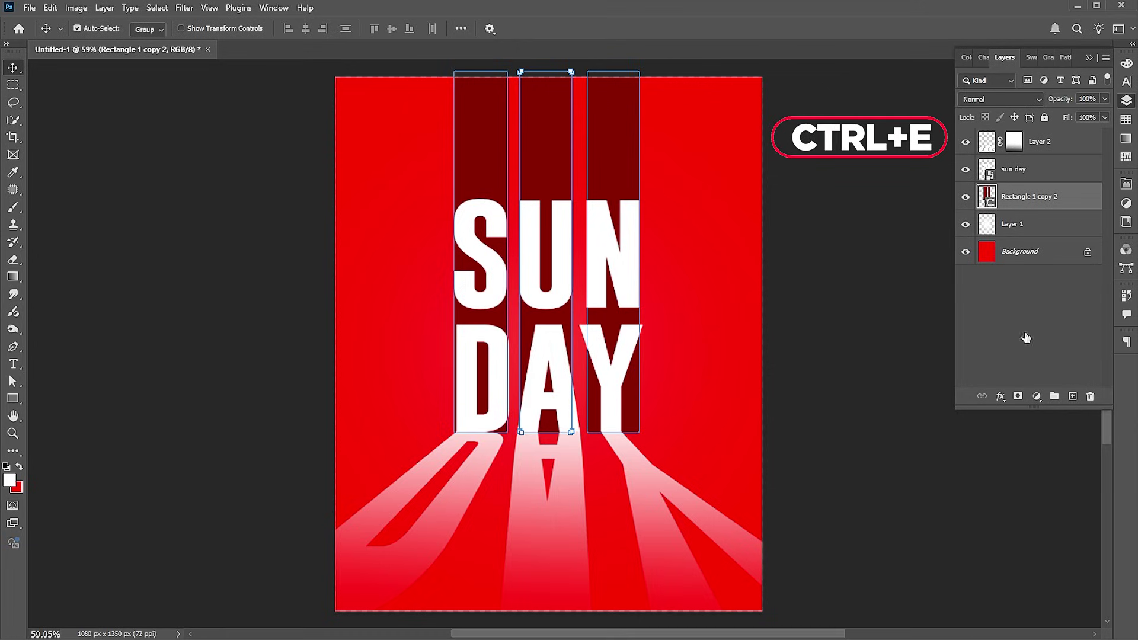
- Add a layer mask to the merged rectangles and fade out their upper ends with a soft 600 px black brush
{"action": "left_click", "coordinate": [1015, 402]}
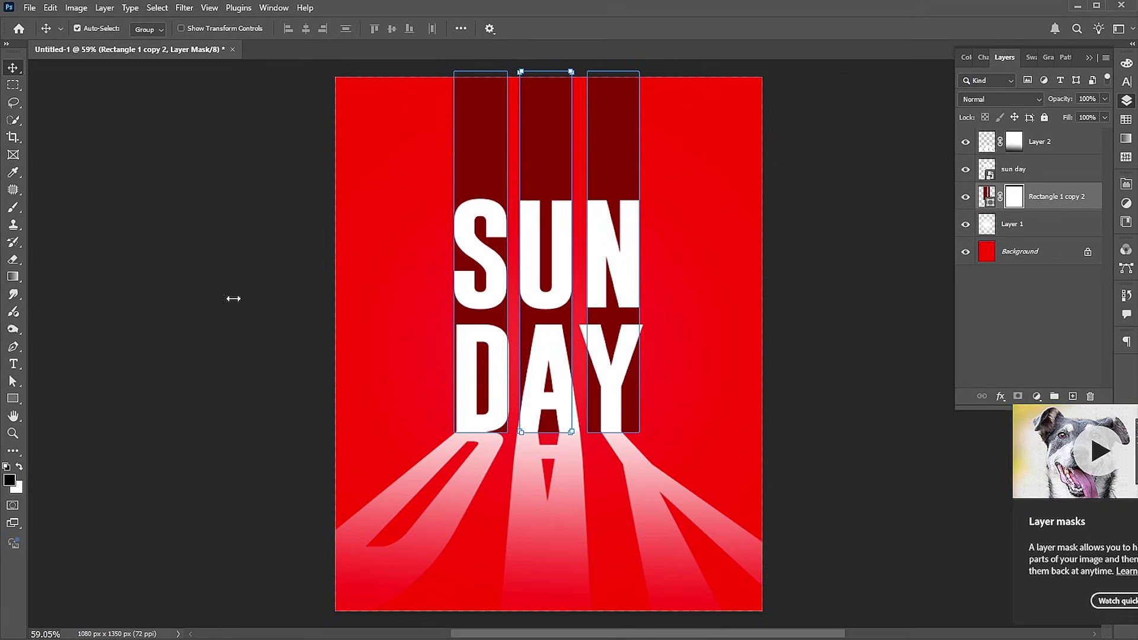
{"action": "left_click", "coordinate": [13, 207]}
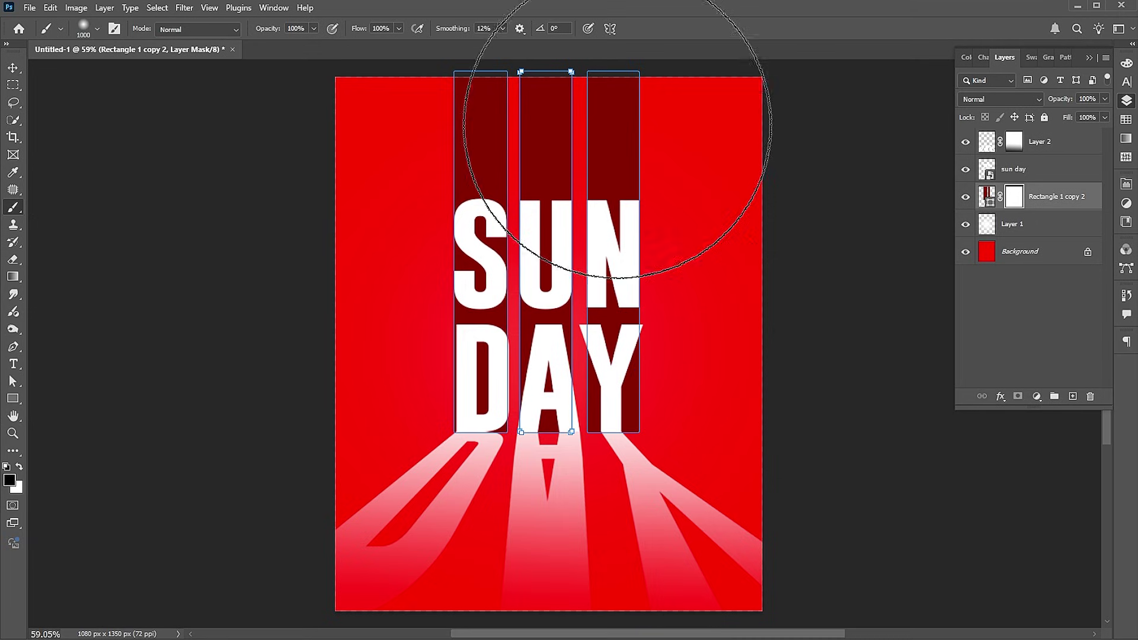
{"action": "key", "text": "bracketleft"}
{"action": "key", "text": "bracketleft"}
{"action": "key", "text": "bracketleft"}
{"action": "key", "text": "bracketleft"}
{"action": "left_click_drag", "start_coordinate": [707, 98], "coordinate": [697, 173]}
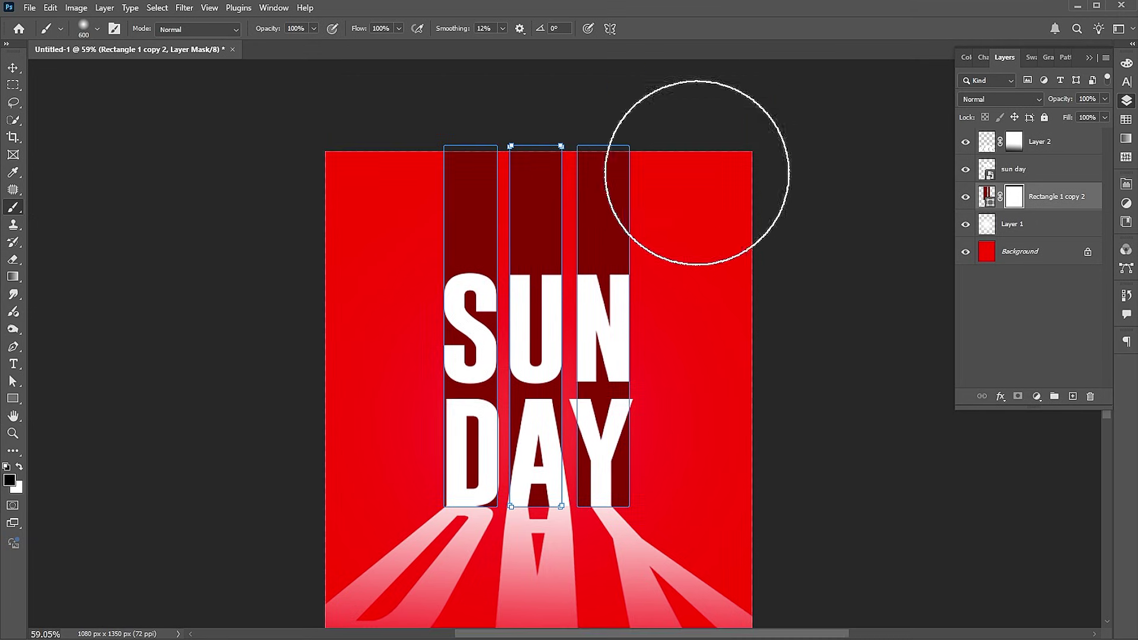
{"action": "mouse_move", "coordinate": [698, 132]}
{"action": "left_mouse_down"}
{"action": "mouse_move", "coordinate": [630, 124]}
{"action": "mouse_move", "coordinate": [332, 120]}
{"action": "left_mouse_up"}
{"action": "key", "text": "ctrl+z"}
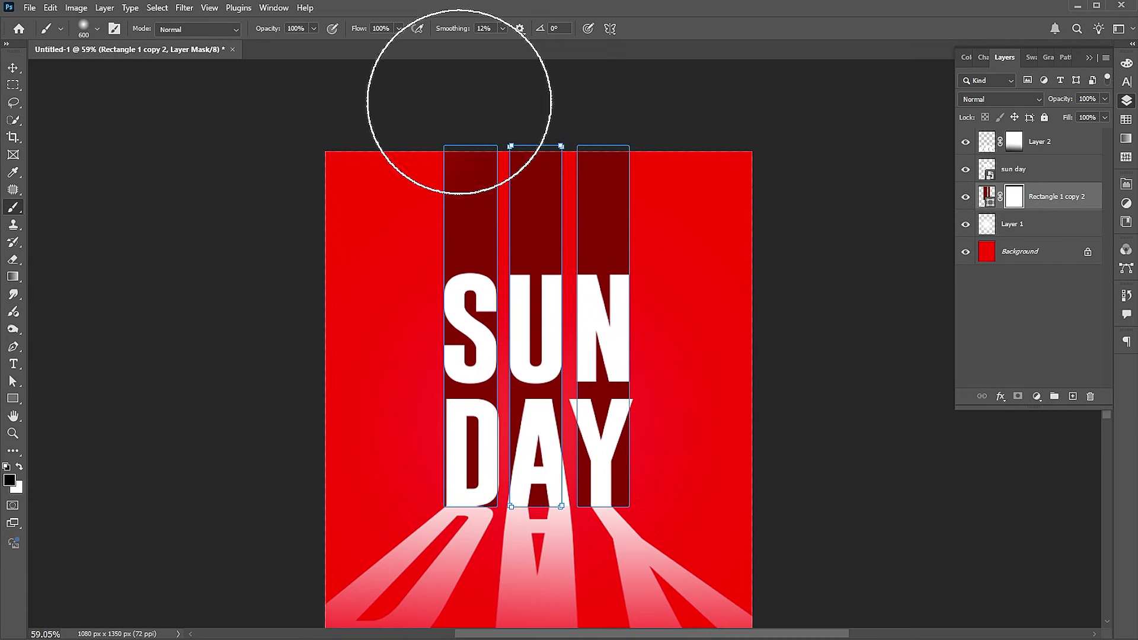
{"action": "mouse_move", "coordinate": [460, 102]}
{"action": "left_mouse_down"}
{"action": "mouse_move", "coordinate": [813, 95]}
{"action": "mouse_move", "coordinate": [823, 105]}
{"action": "left_mouse_up"}
{"action": "key", "text": "v"}
{"action": "left_click", "coordinate": [857, 150]}
- Add a white text layer reading "Happy" above the word SUN
{"action": "left_click_drag", "start_coordinate": [822, 222], "coordinate": [832, 177]}
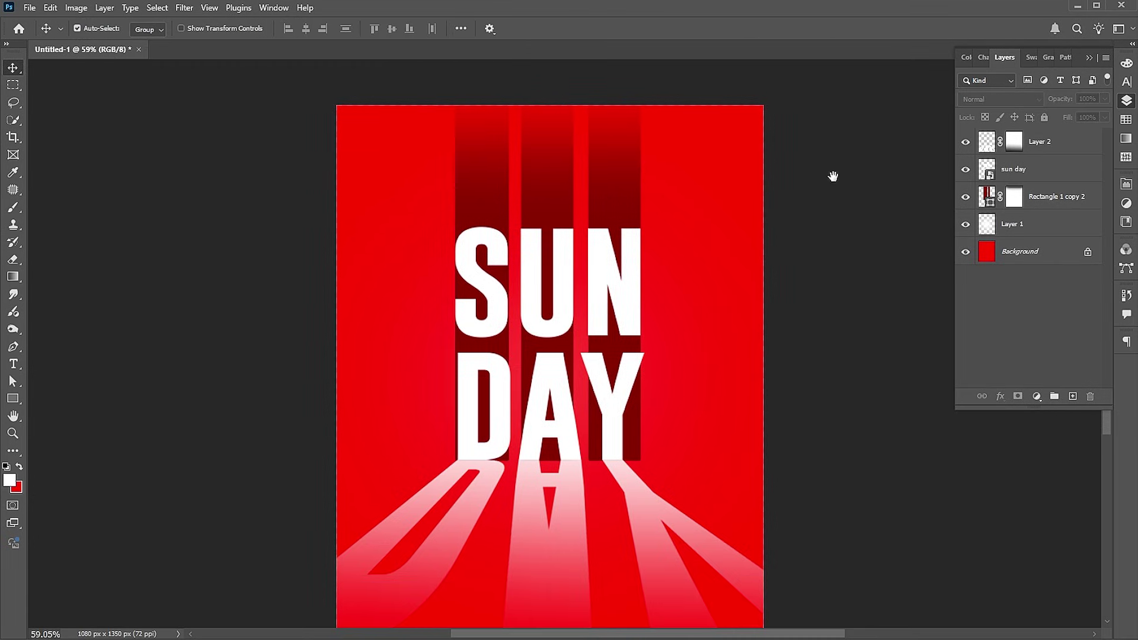
{"action": "scroll", "coordinate": [833, 182], "scroll_direction": "up", "scroll_amount": 1}
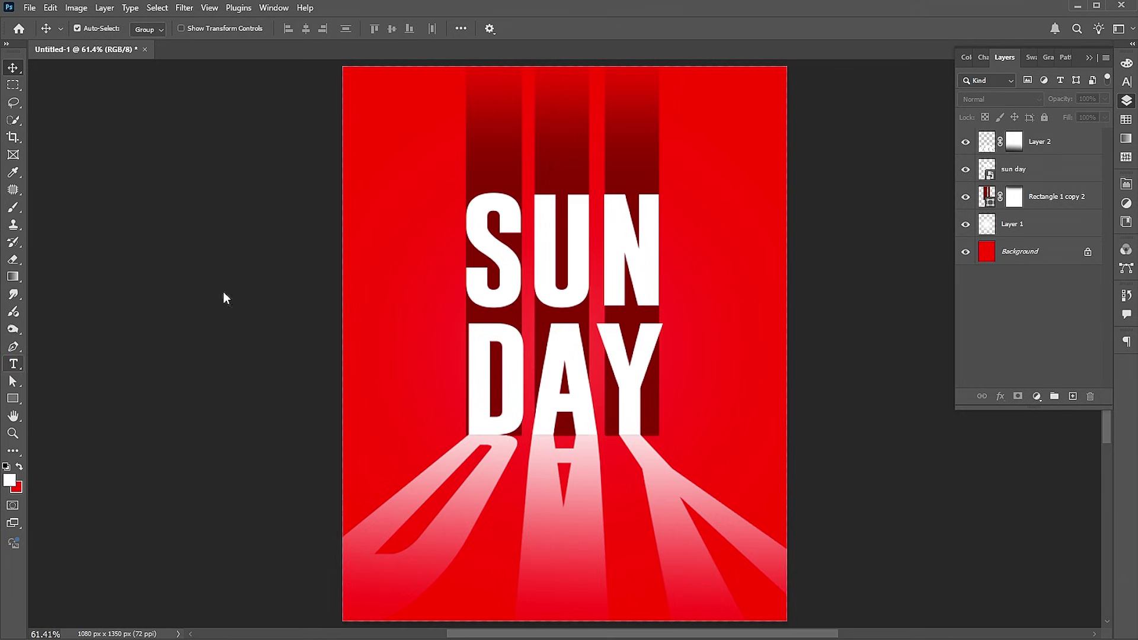
{"action": "key", "text": "t"}
{"action": "left_click", "coordinate": [488, 185]}
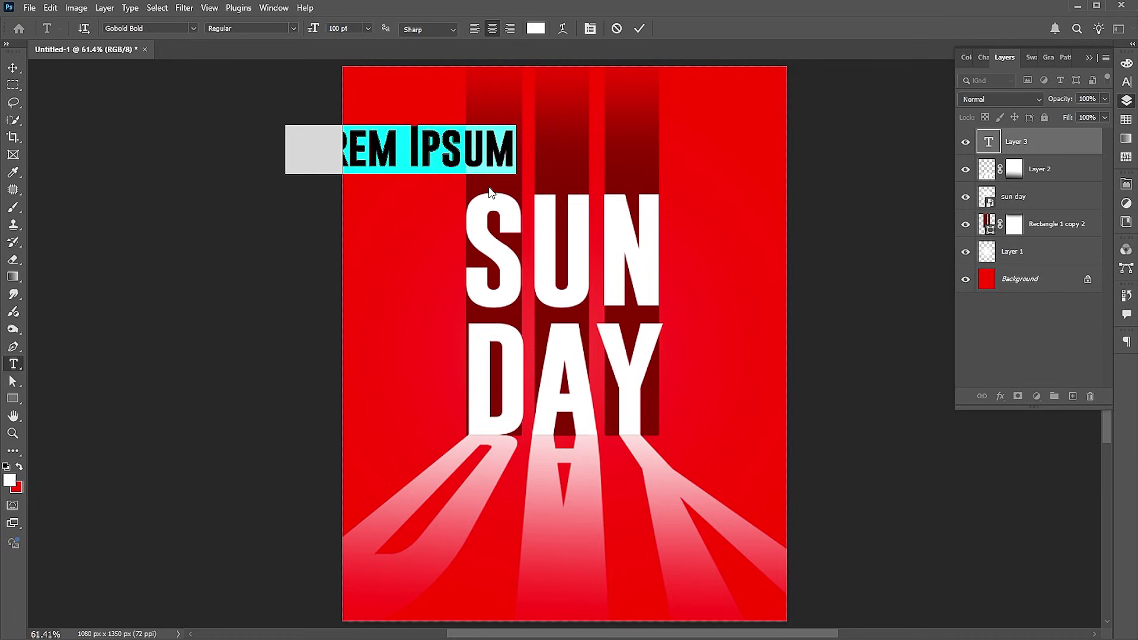
{"action": "type", "text": "Hap"}
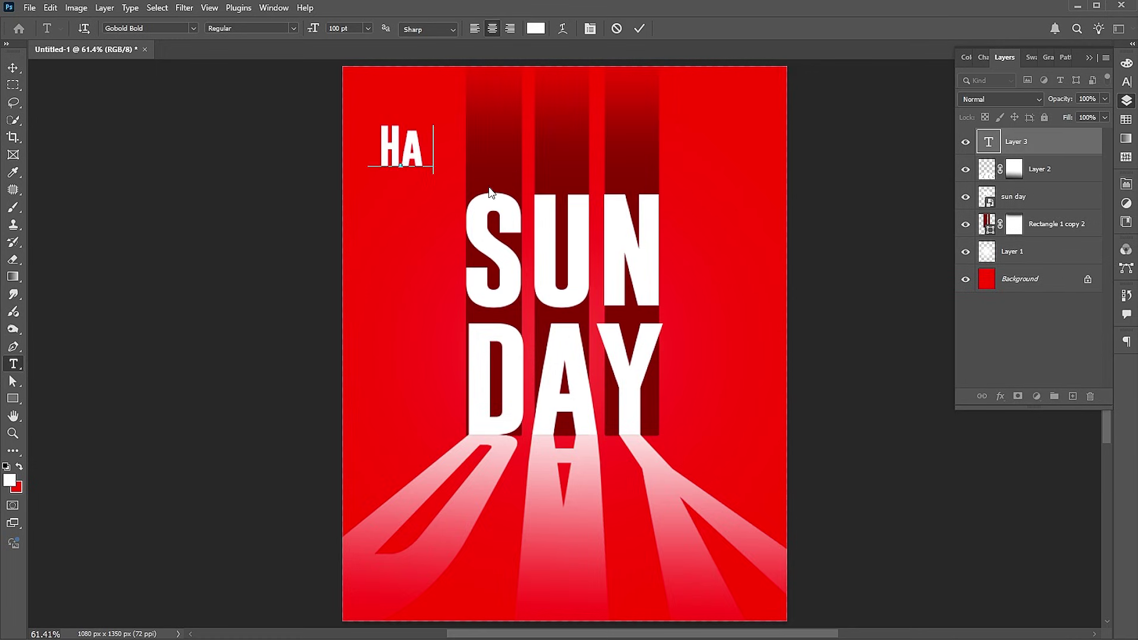
{"action": "type", "text": "py"}
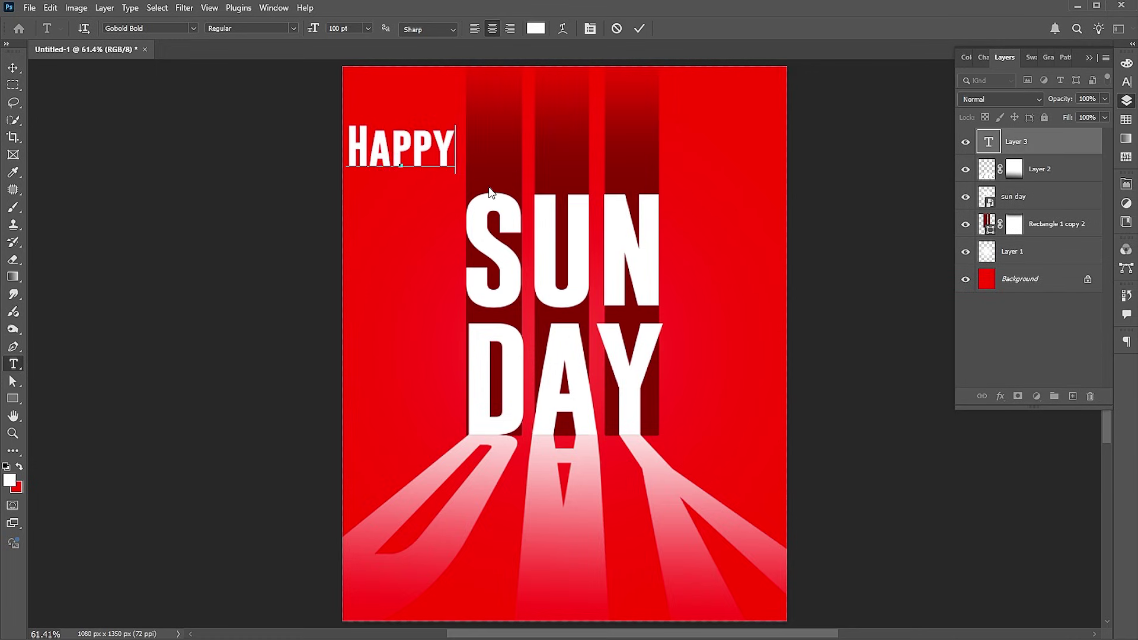
- Set the font of the Happy text to Autograf PERSONAL USE ONLY Regular
{"action": "key", "text": "ctrl+a"}
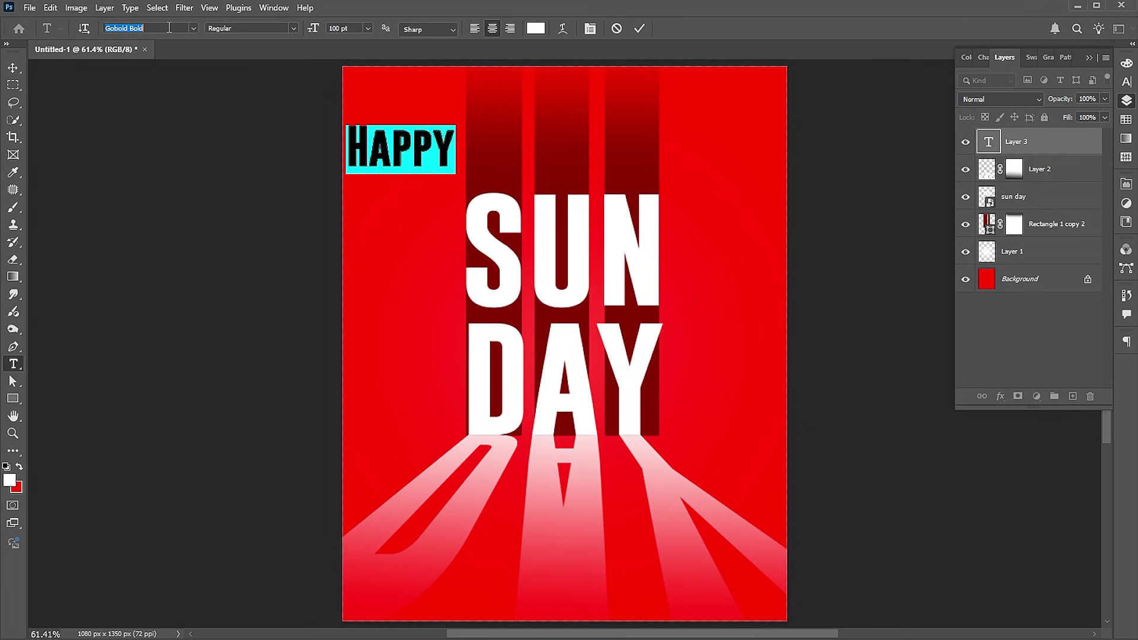
{"action": "type", "text": "auto"}
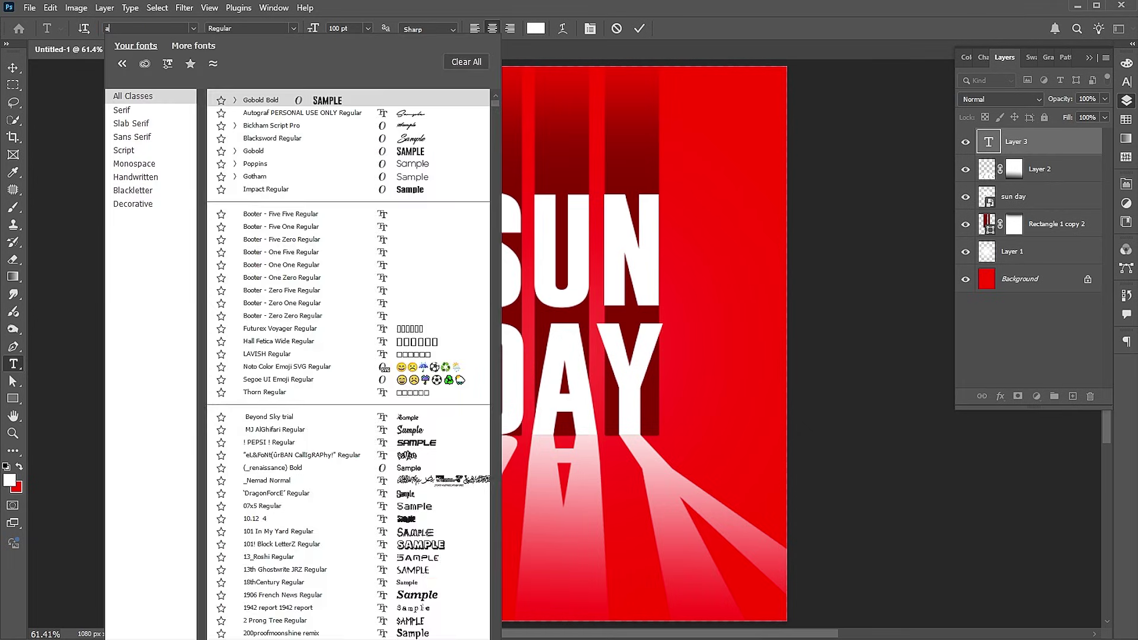
{"action": "left_click", "coordinate": [410, 119]}
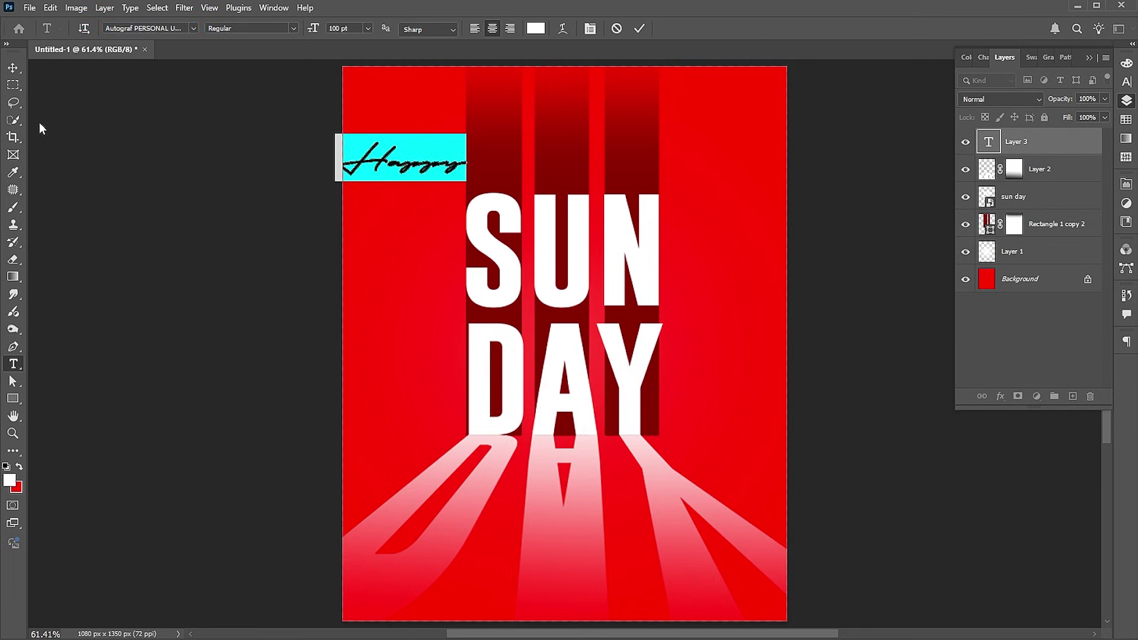
{"action": "key", "text": "ctrl+Return"}
- Scale the Happy text down to about 49% and position it centred just above the U of SUN
{"action": "key", "text": "v"}
{"action": "left_click_drag", "start_coordinate": [427, 168], "coordinate": [626, 173]}
{"action": "key", "text": "ctrl+t"}
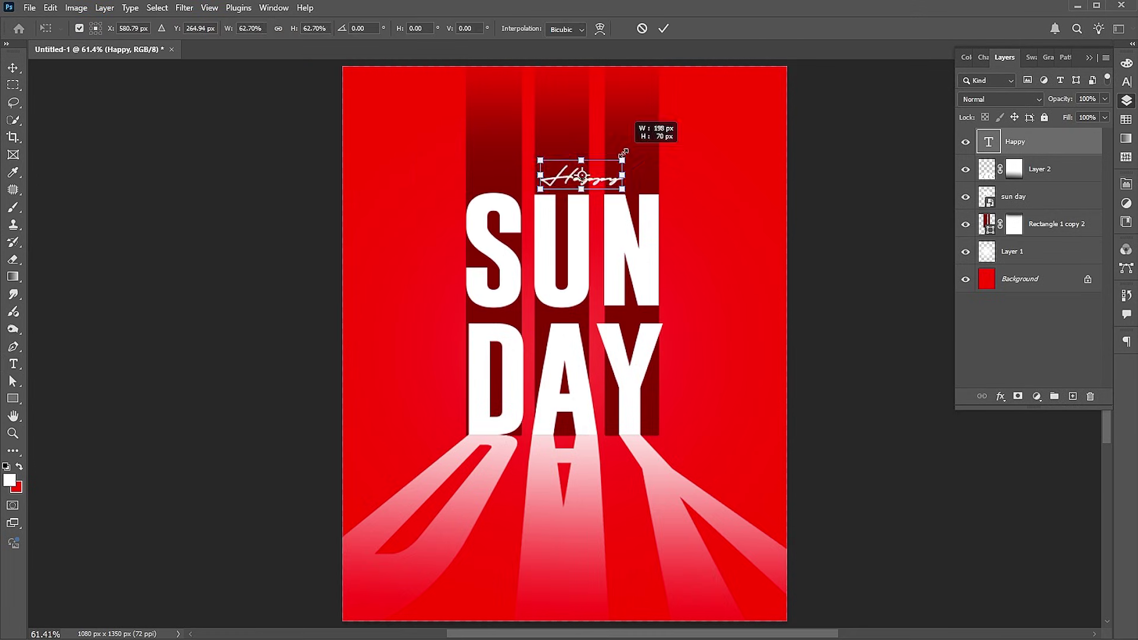
{"action": "left_click_drag", "start_coordinate": [624, 153], "coordinate": [602, 167]}
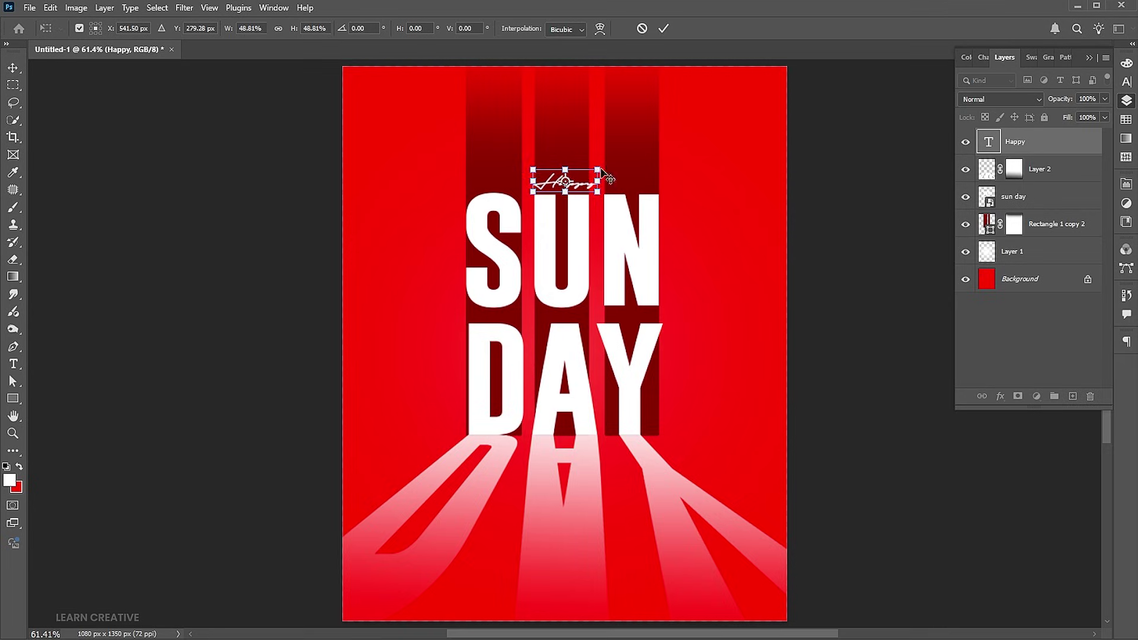
{"action": "key", "text": "Return"}
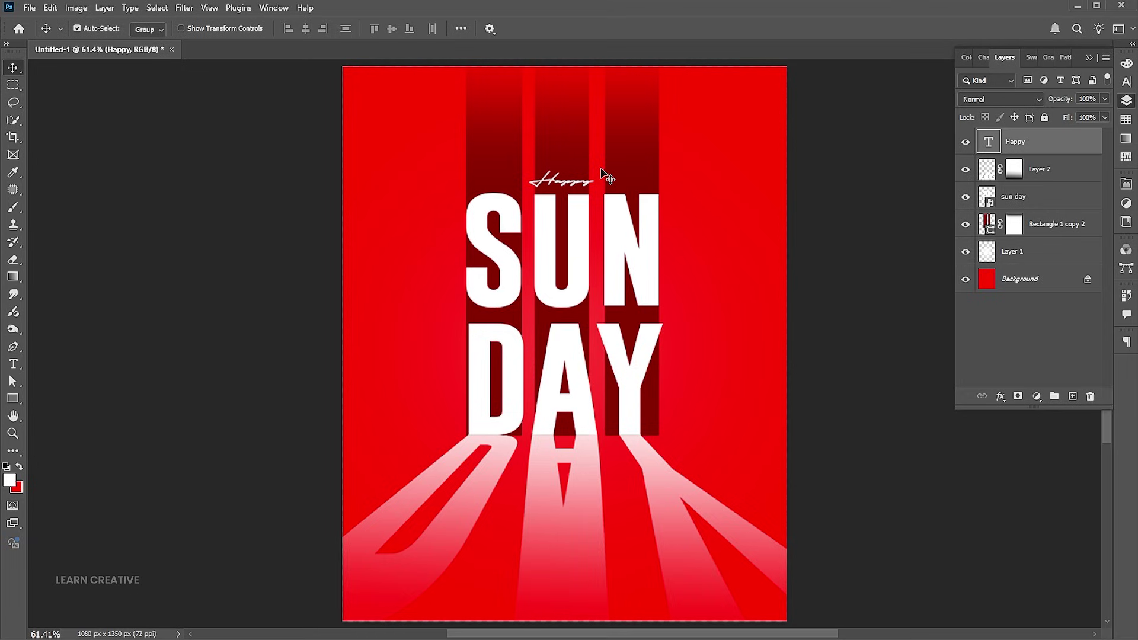
- Place the portrait-bossy-woman-with-attitude-posing-white image as an embedded object, scale it to about 62% and move it slightly down
{"action": "left_click", "coordinate": [29, 8]}
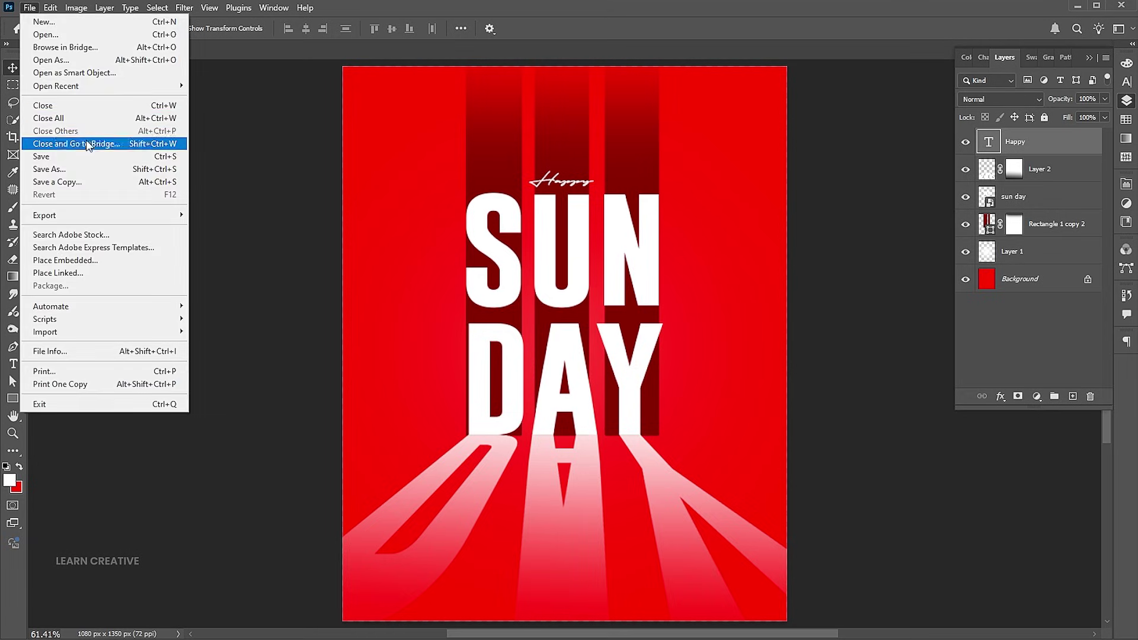
{"action": "left_click", "coordinate": [76, 262]}
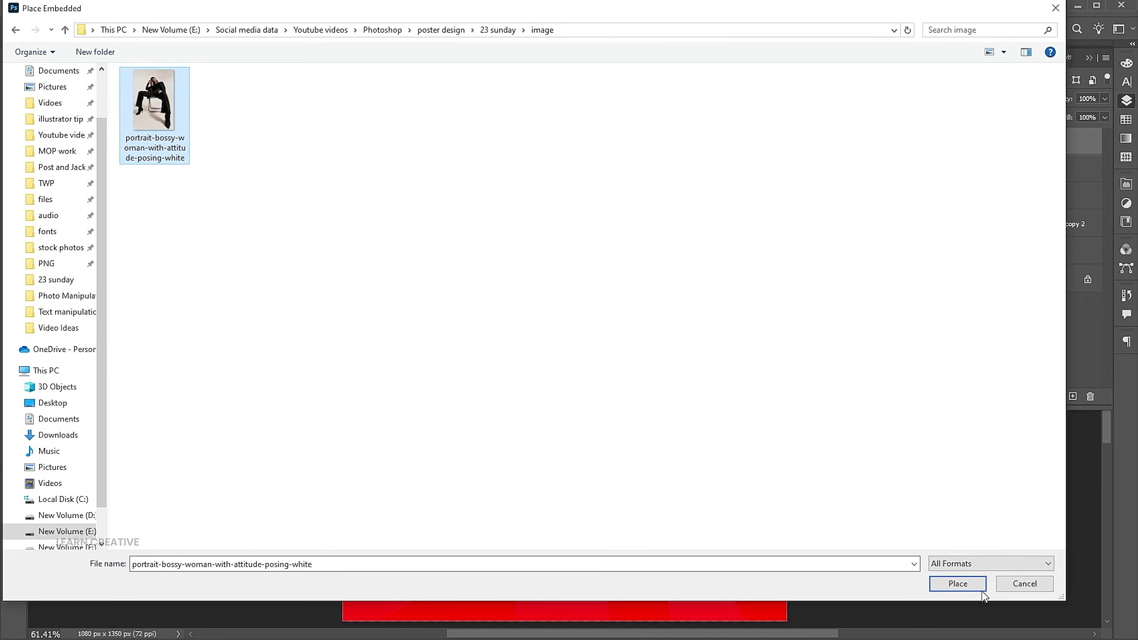
{"action": "left_click", "coordinate": [958, 585]}
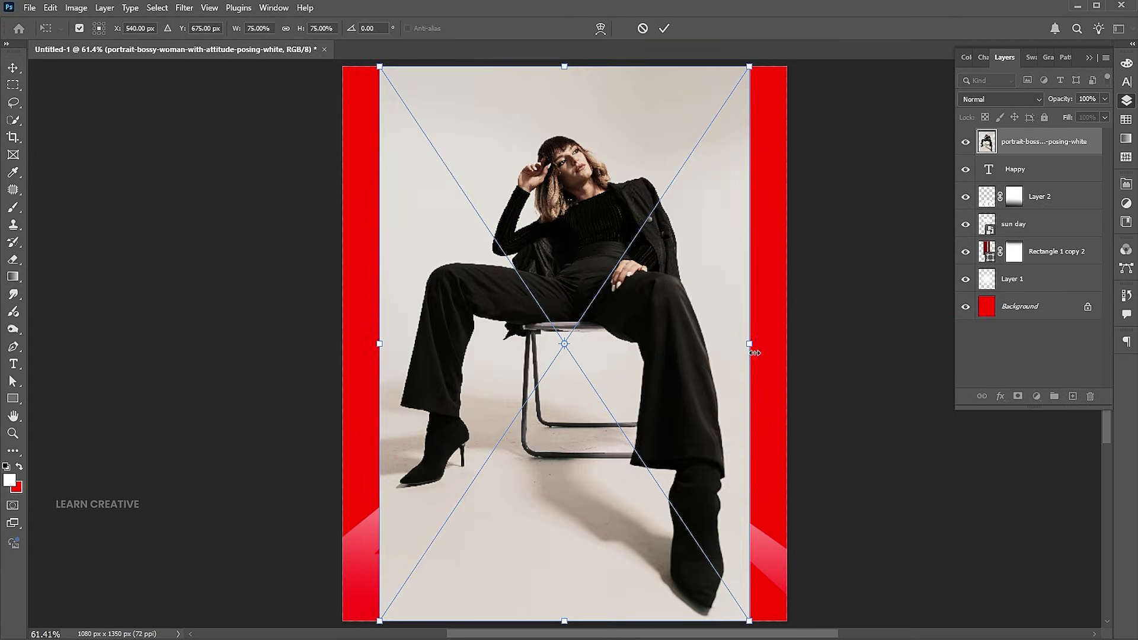
{"action": "left_click_drag", "start_coordinate": [750, 349], "coordinate": [720, 350]}
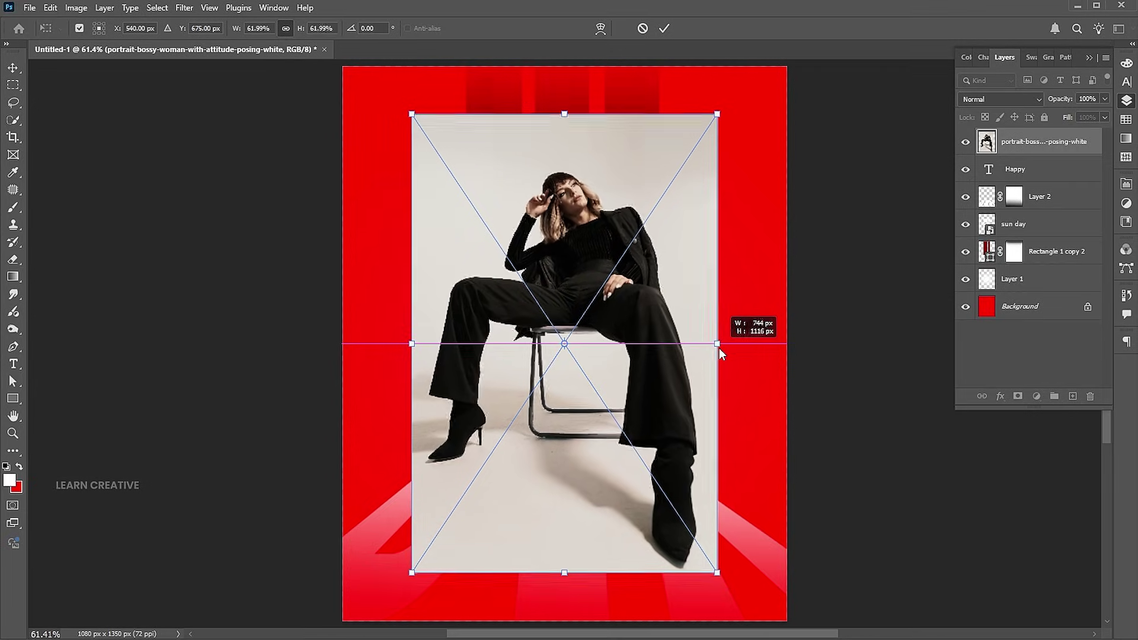
{"action": "left_click_drag", "start_coordinate": [655, 320], "coordinate": [653, 348]}
{"action": "key", "text": "Return"}
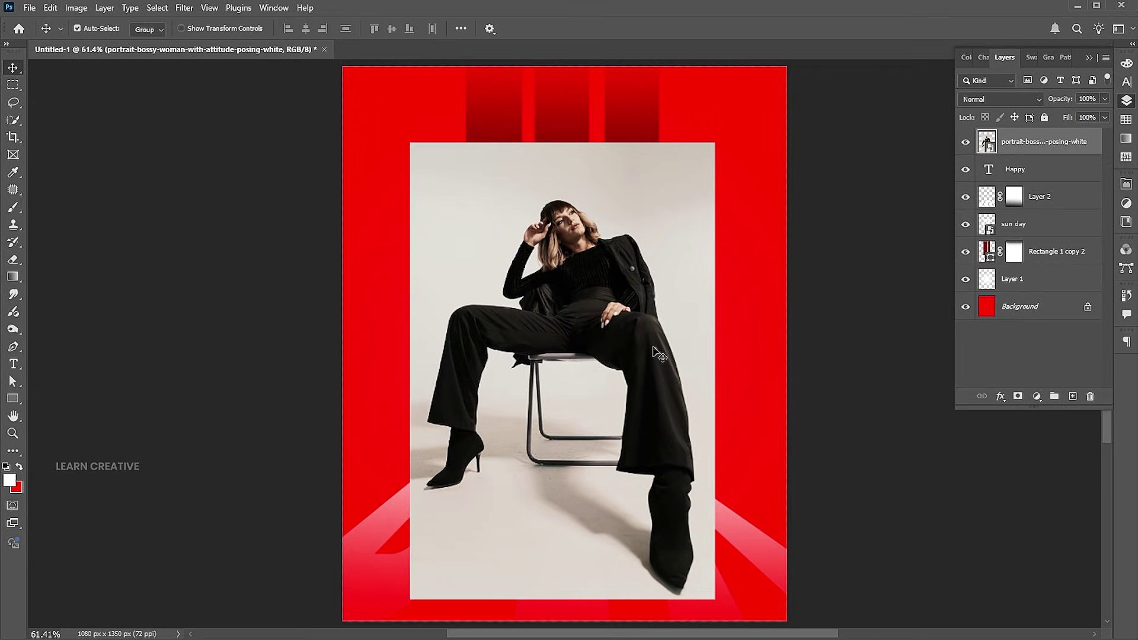
- Select the woman with Select Subject and add the chair seat to the selection using the Quick Selection tool at 6 px
{"action": "left_click", "coordinate": [156, 8]}
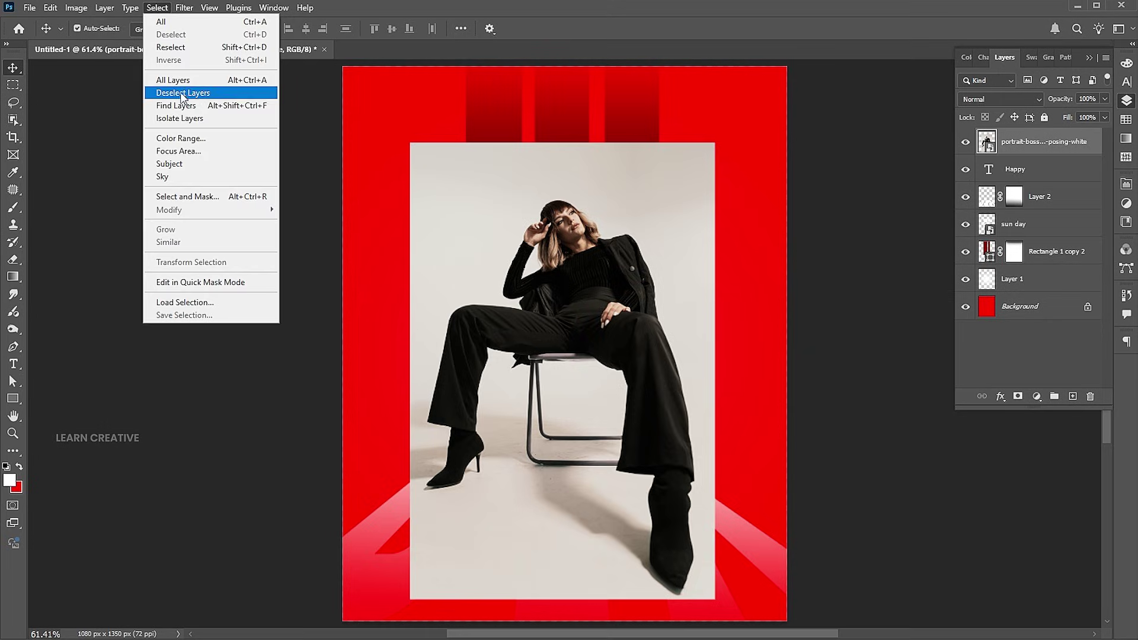
{"action": "left_click", "coordinate": [173, 164]}
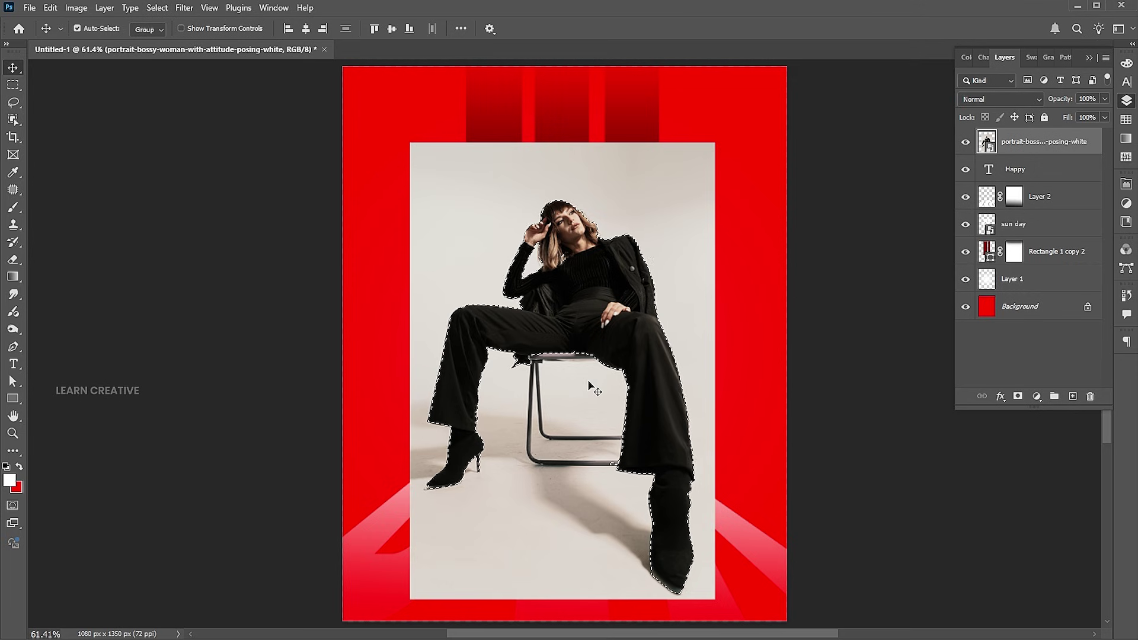
{"action": "key", "text": "z"}
{"action": "left_click_drag", "start_coordinate": [618, 407], "coordinate": [665, 410]}
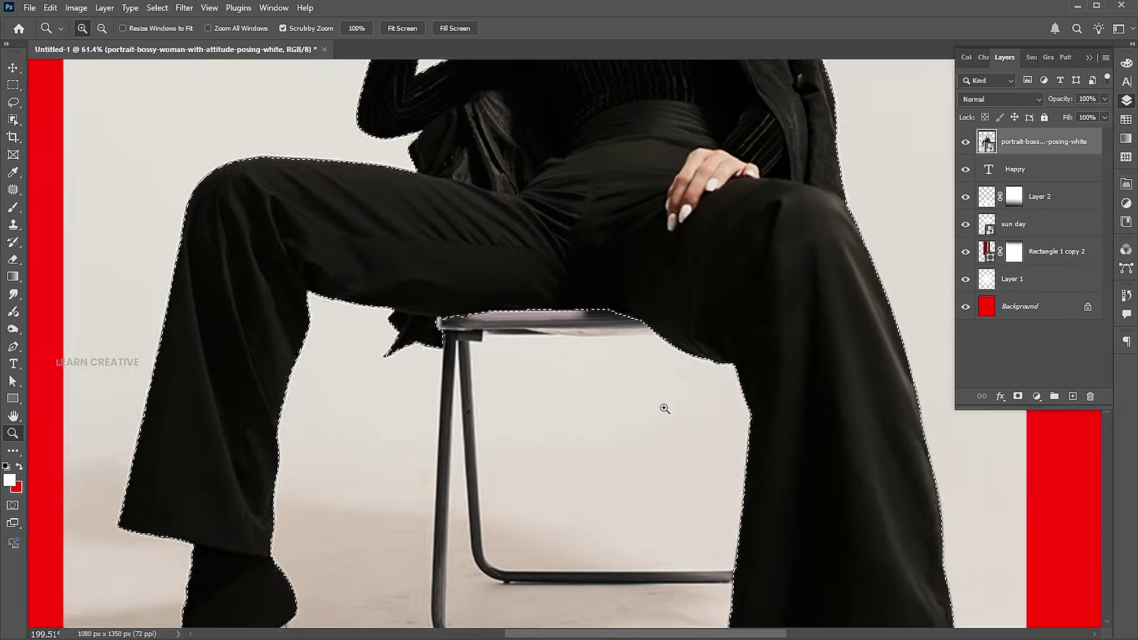
{"action": "left_click_drag", "start_coordinate": [599, 393], "coordinate": [589, 315]}
{"action": "left_click", "coordinate": [12, 119]}
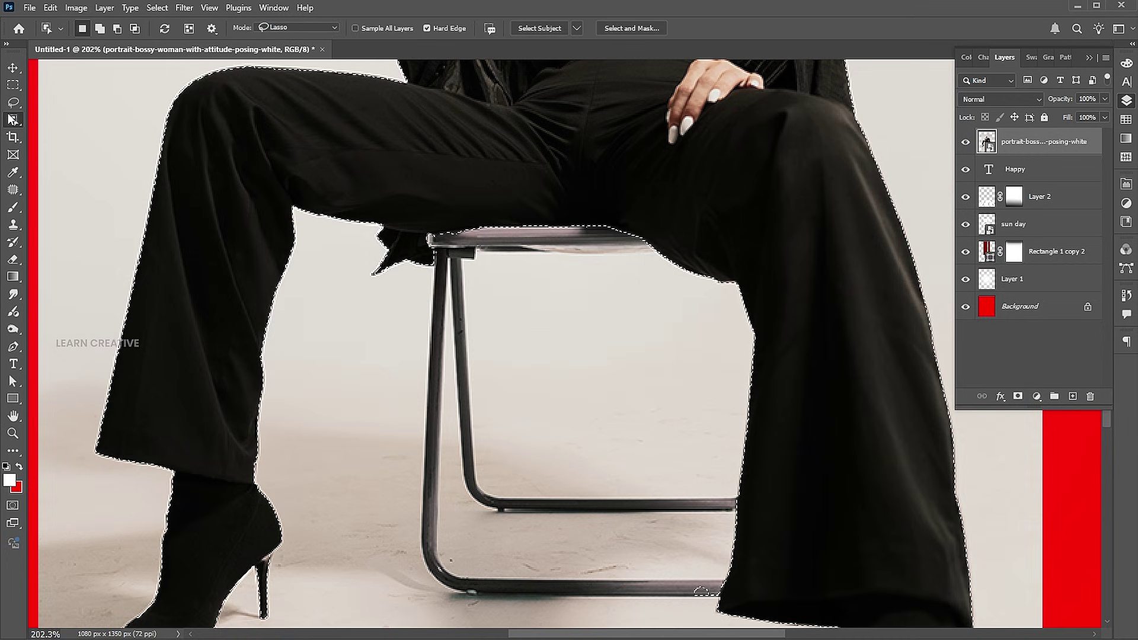
{"action": "right_click", "coordinate": [12, 119]}
{"action": "left_click", "coordinate": [59, 132]}
{"action": "left_click", "coordinate": [559, 236]}
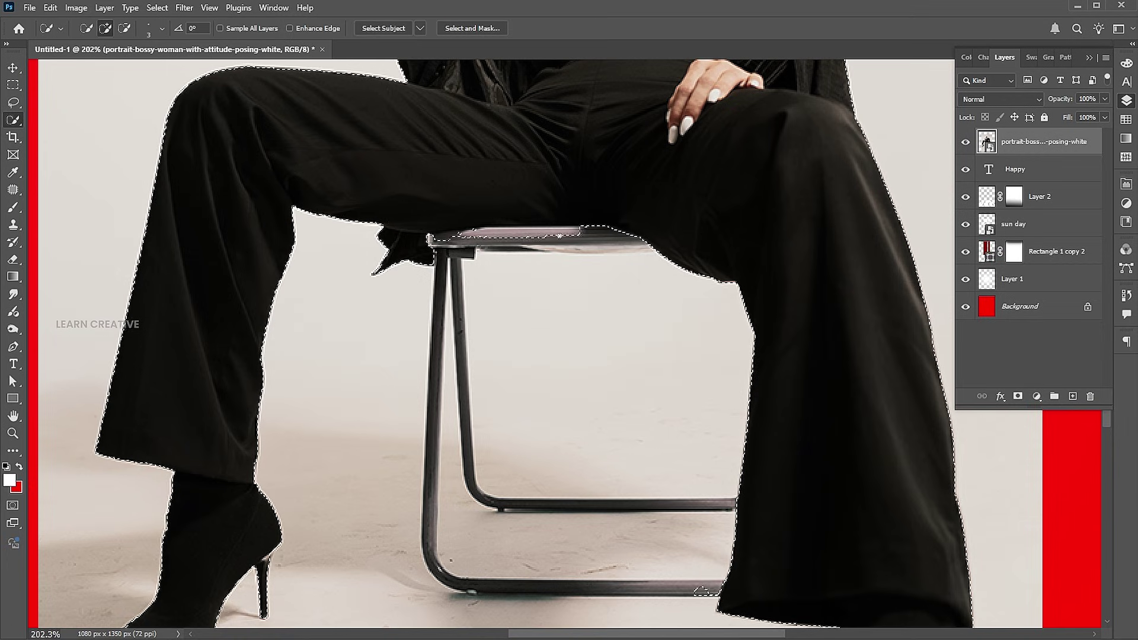
{"action": "key", "text": "bracketright"}
{"action": "key", "text": "bracketright"}
{"action": "key", "text": "bracketright"}
{"action": "left_click_drag", "start_coordinate": [514, 224], "coordinate": [570, 243]}
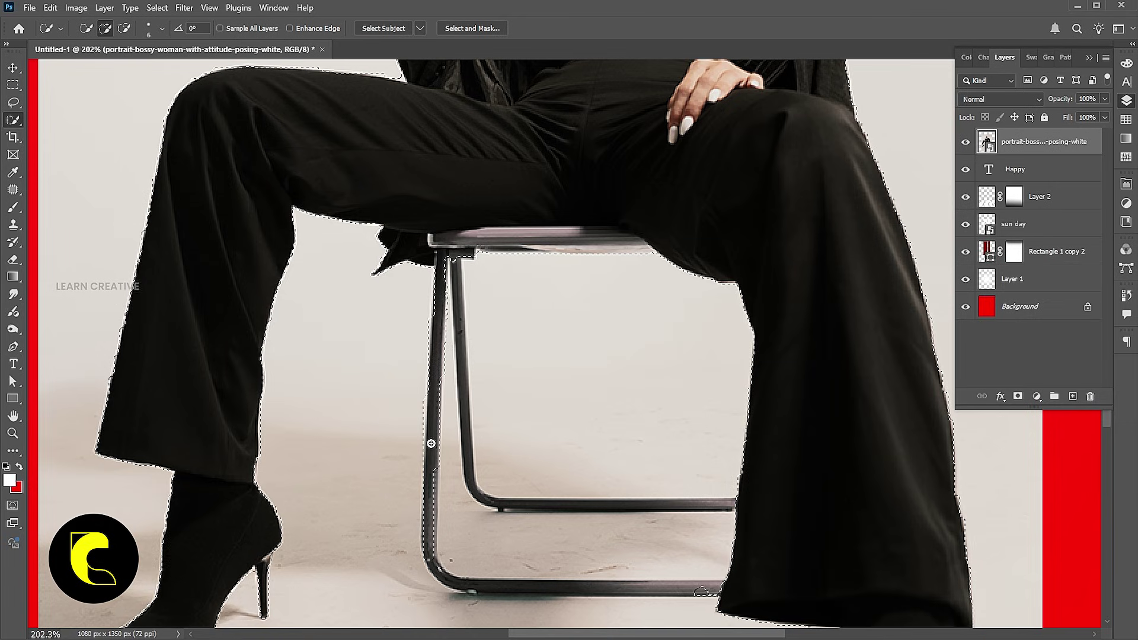
- Add the chair's metal legs to the selection and subtract the background spill between and below them with a 4 px Quick Selection brush
{"action": "mouse_move", "coordinate": [430, 537]}
{"action": "left_mouse_down"}
{"action": "mouse_move", "coordinate": [477, 589]}
{"action": "mouse_move", "coordinate": [705, 588]}
{"action": "left_mouse_up"}
{"action": "mouse_move", "coordinate": [720, 505]}
{"action": "left_mouse_down"}
{"action": "mouse_move", "coordinate": [481, 505]}
{"action": "mouse_move", "coordinate": [491, 502]}
{"action": "mouse_move", "coordinate": [471, 481]}
{"action": "mouse_move", "coordinate": [458, 310]}
{"action": "left_mouse_up"}
{"action": "key", "text": "bracketleft"}
{"action": "key", "text": "bracketleft"}
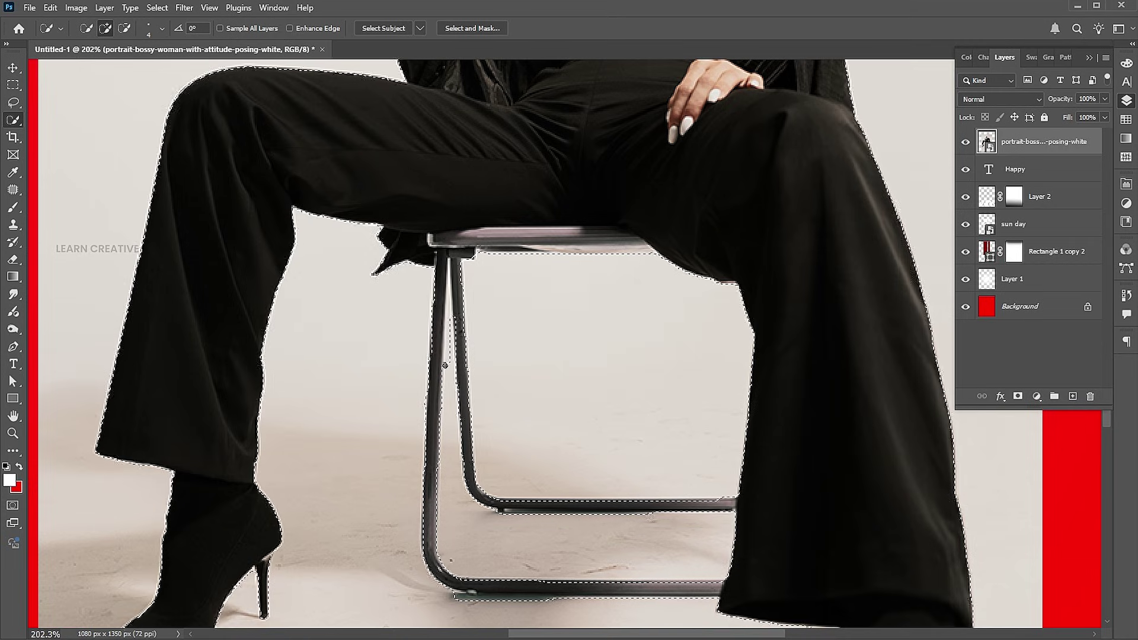
{"action": "left_click", "coordinate": [450, 345], "text": "alt"}
{"action": "left_click", "coordinate": [450, 320], "text": "alt"}
{"action": "left_click", "coordinate": [451, 301], "text": "alt"}
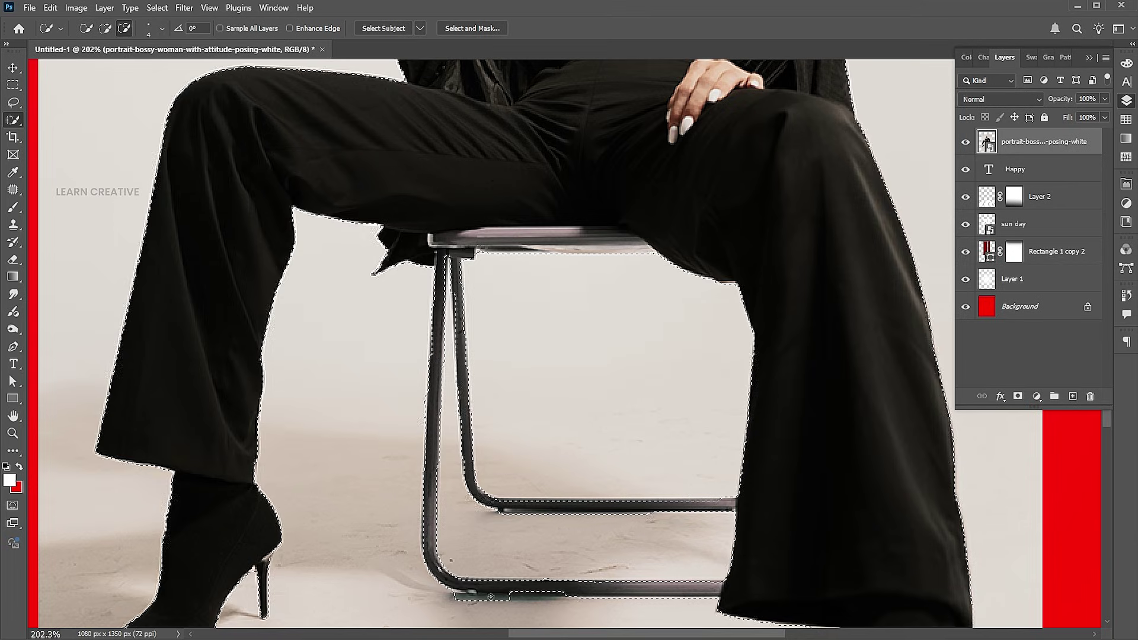
{"action": "left_click", "coordinate": [517, 599], "text": "alt"}
{"action": "left_click_drag", "start_coordinate": [450, 601], "coordinate": [520, 607]}
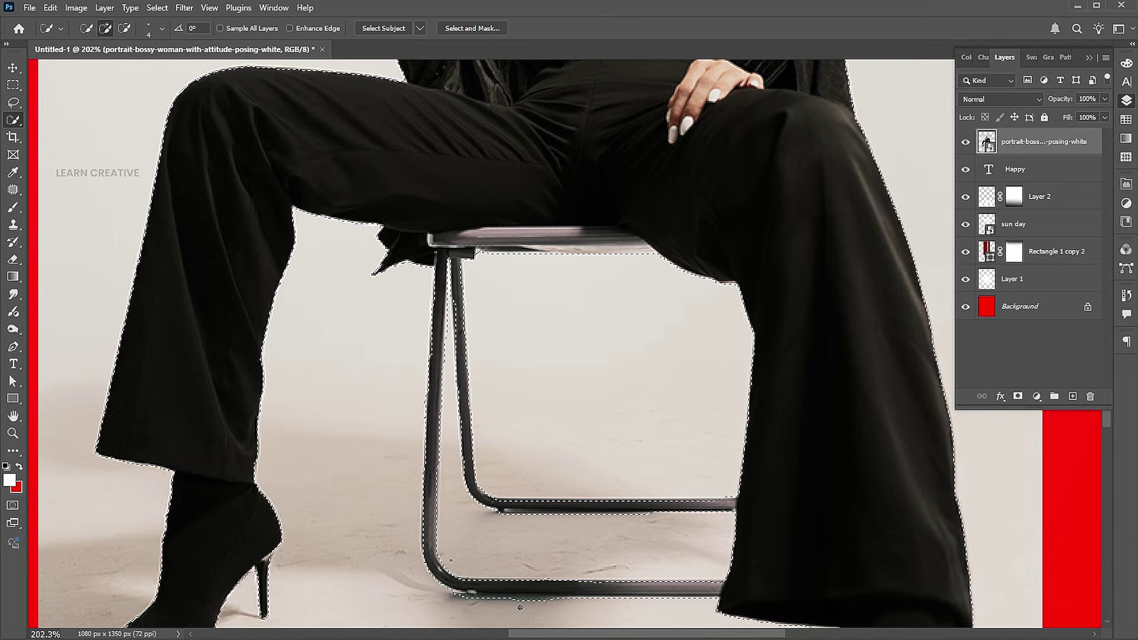
- Mask the photo layer to the selected woman and chair
{"action": "scroll", "coordinate": [520, 608], "scroll_direction": "down", "scroll_amount": 5}
{"action": "key", "text": "v"}
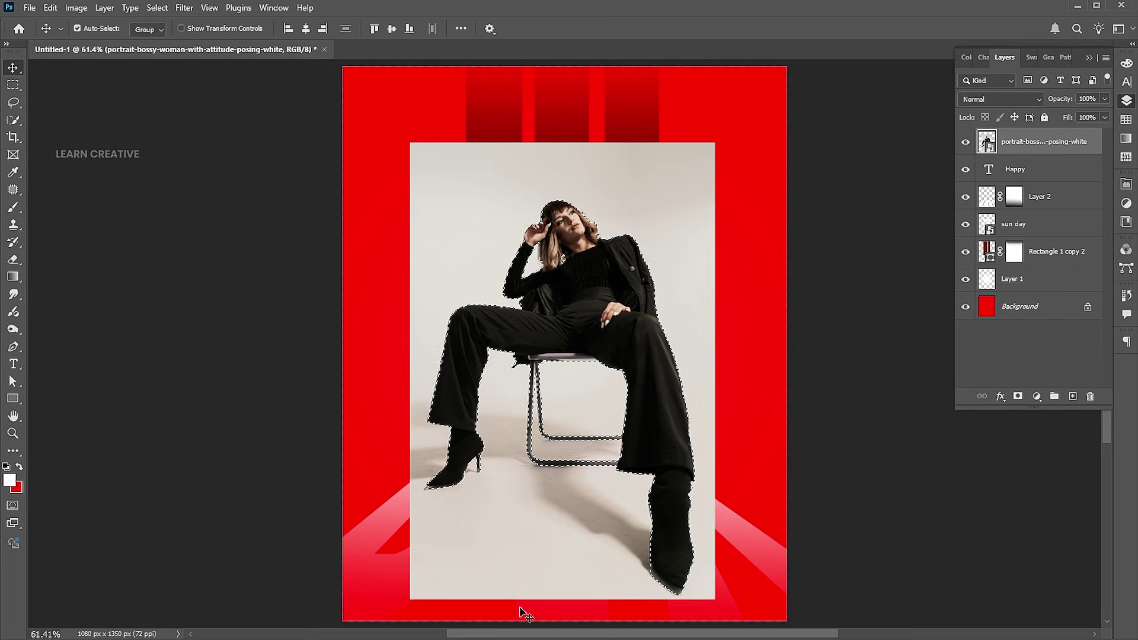
{"action": "left_click", "coordinate": [1018, 396]}
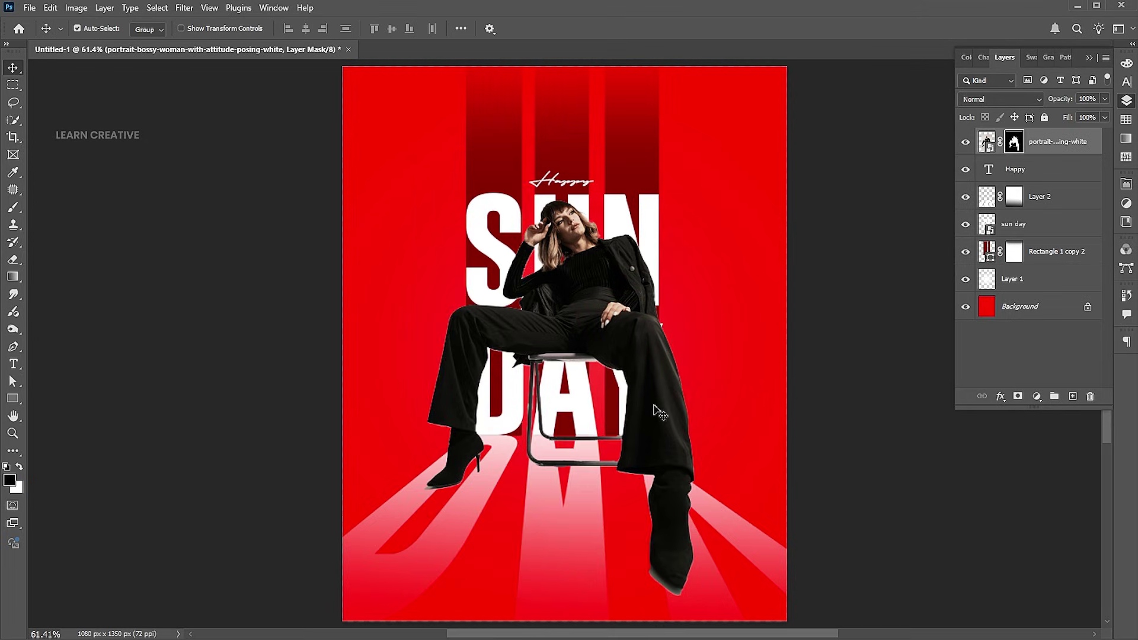
- Scale the cut-out woman down to about 60% and move her down so she sits in front of the word DAY
{"action": "key", "text": "ctrl+t"}
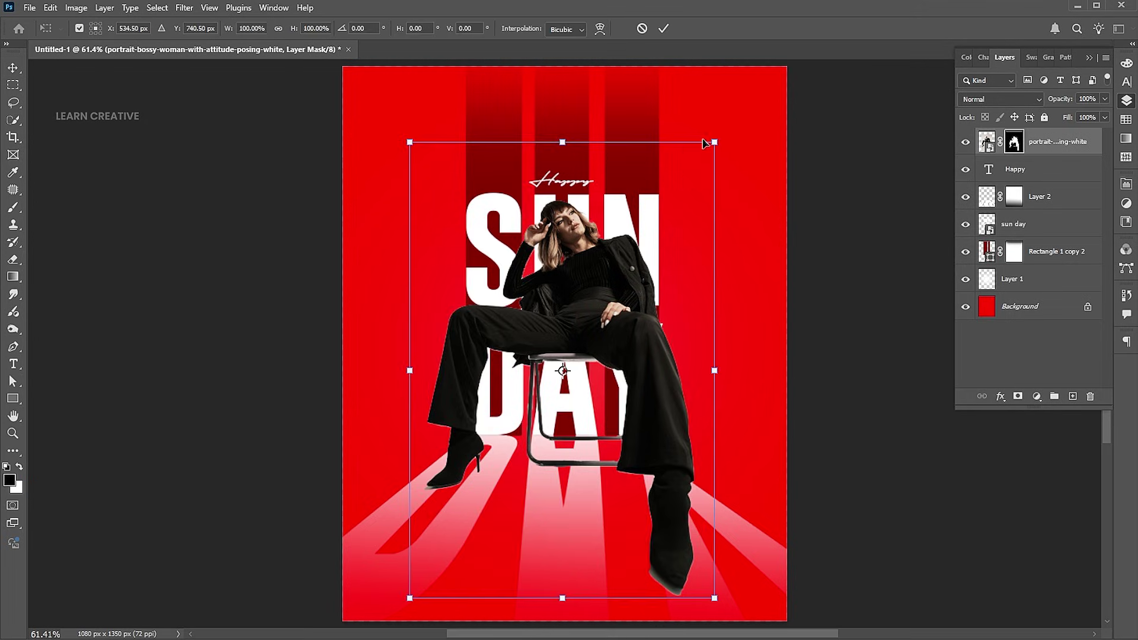
{"action": "left_click_drag", "start_coordinate": [713, 139], "coordinate": [653, 234]}
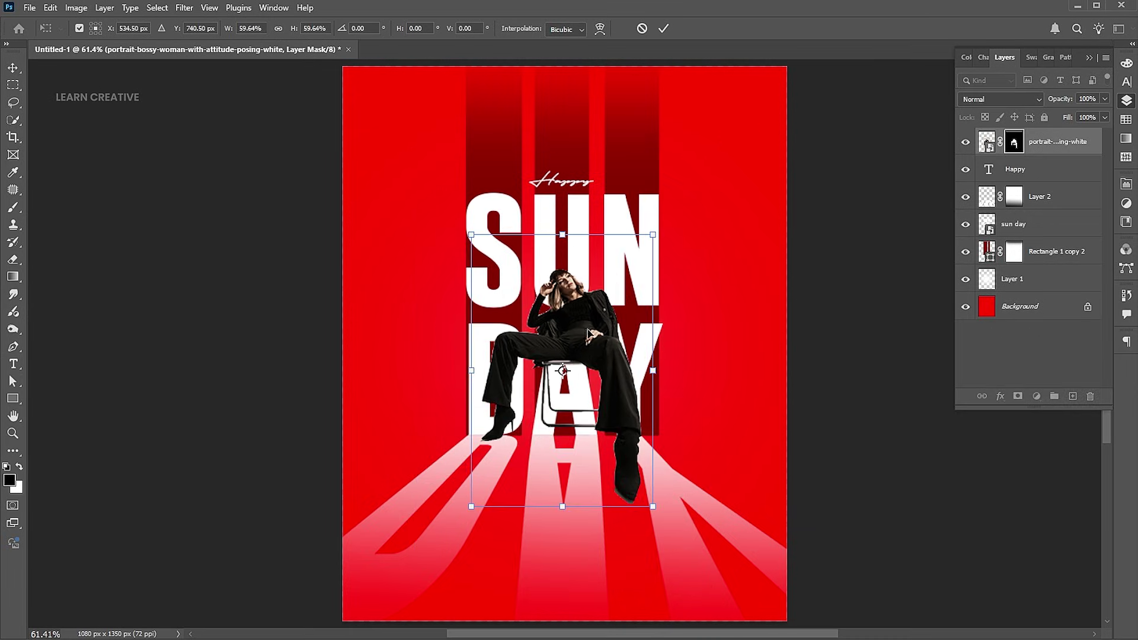
{"action": "left_click_drag", "start_coordinate": [591, 343], "coordinate": [589, 407]}
{"action": "key", "text": "Return"}
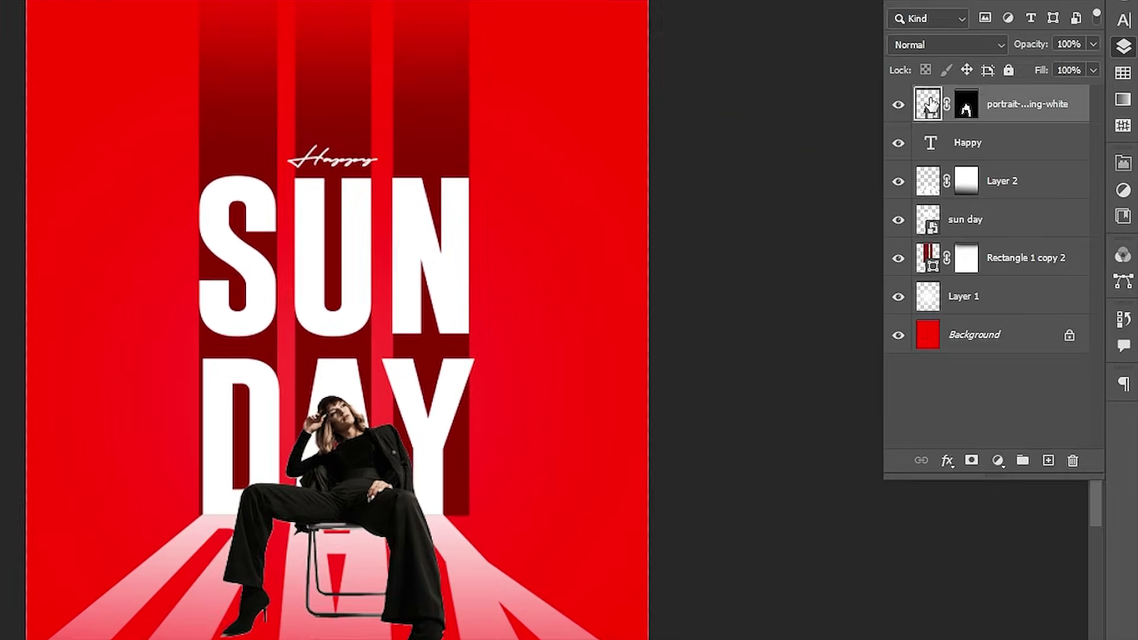
- Duplicate the masked woman layer and delete the layer mask from the original layer underneath
{"action": "key", "text": "ctrl+j"}
{"action": "left_click", "coordinate": [967, 144]}
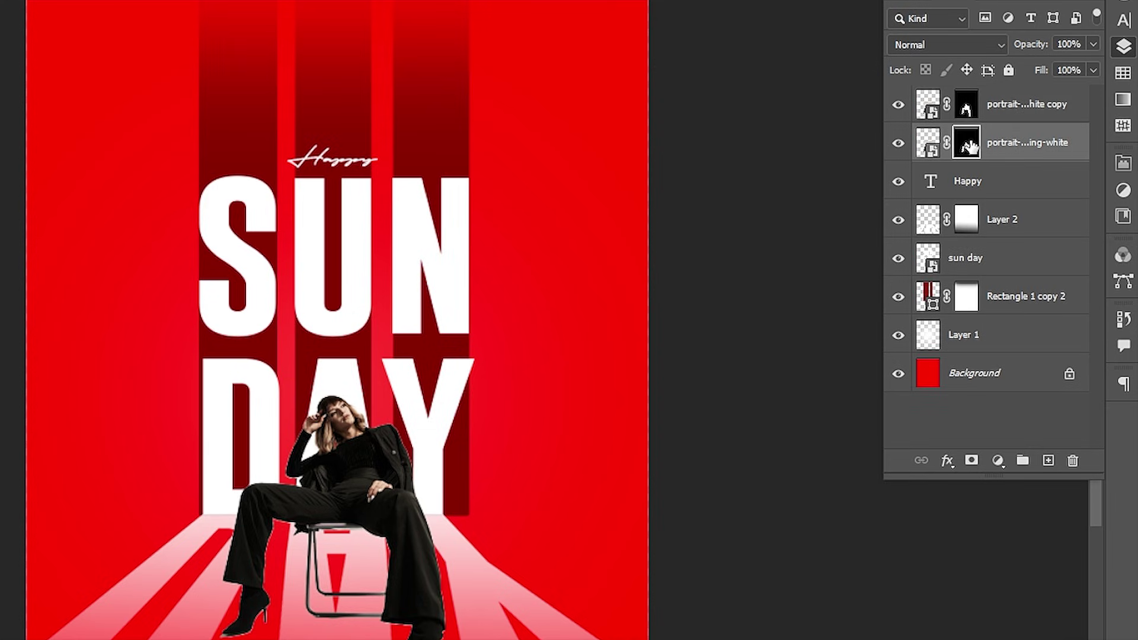
{"action": "right_click", "coordinate": [965, 146]}
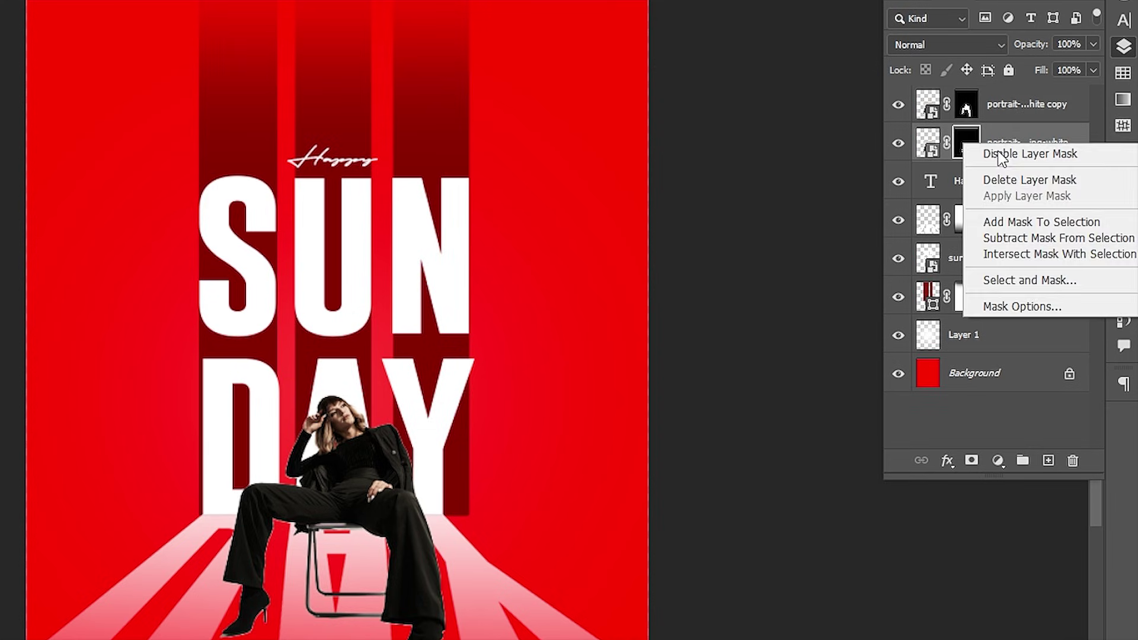
{"action": "left_click", "coordinate": [1005, 180]}
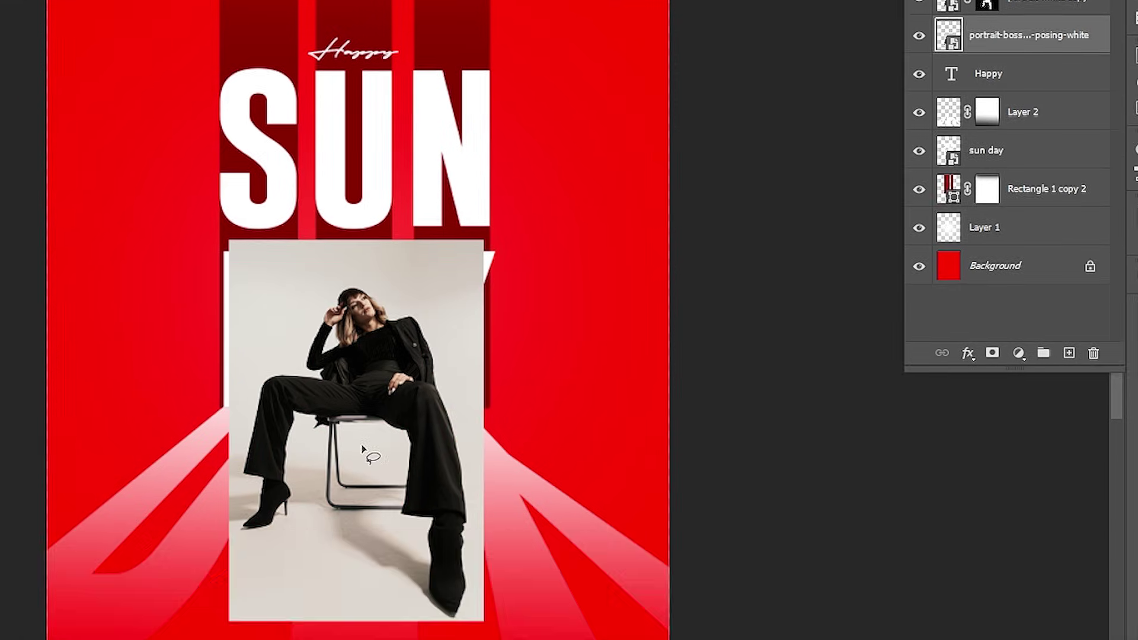
- Copy a lassoed area around the woman's lower legs and the chair legs to a new layer, and delete the unmasked photo layer
{"action": "left_click_drag", "start_coordinate": [341, 553], "coordinate": [423, 574]}
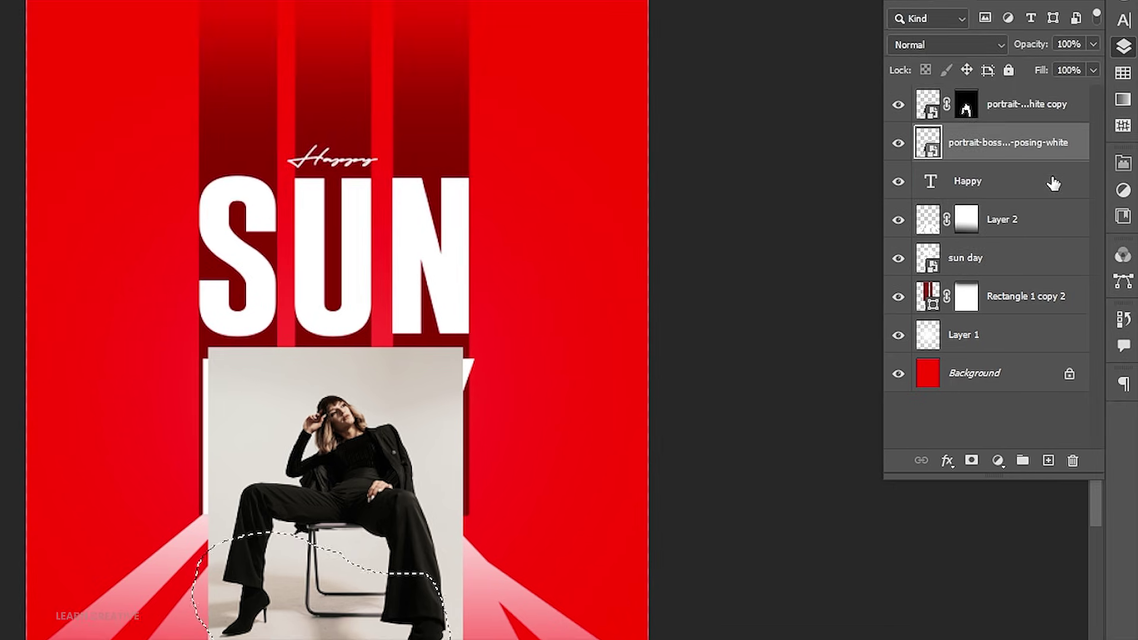
{"action": "key", "text": "ctrl+j"}
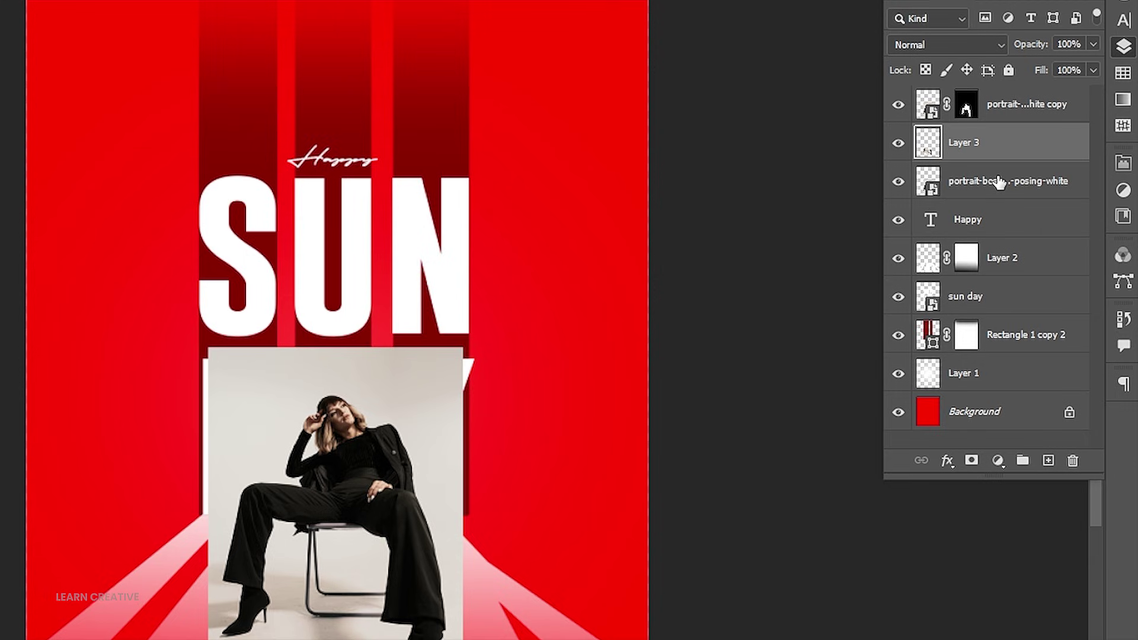
{"action": "left_click", "coordinate": [1000, 183]}
{"action": "key", "text": "Delete"}
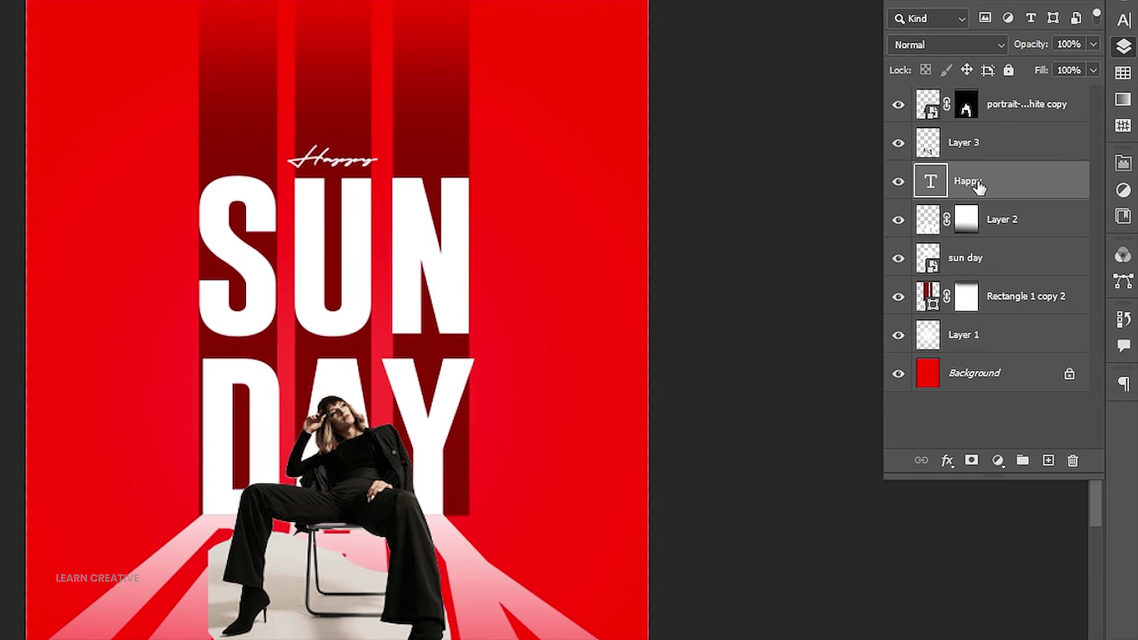
- Set the blend mode of Layer 3 to Multiply
{"action": "left_click", "coordinate": [981, 151]}
{"action": "left_click", "coordinate": [936, 44]}
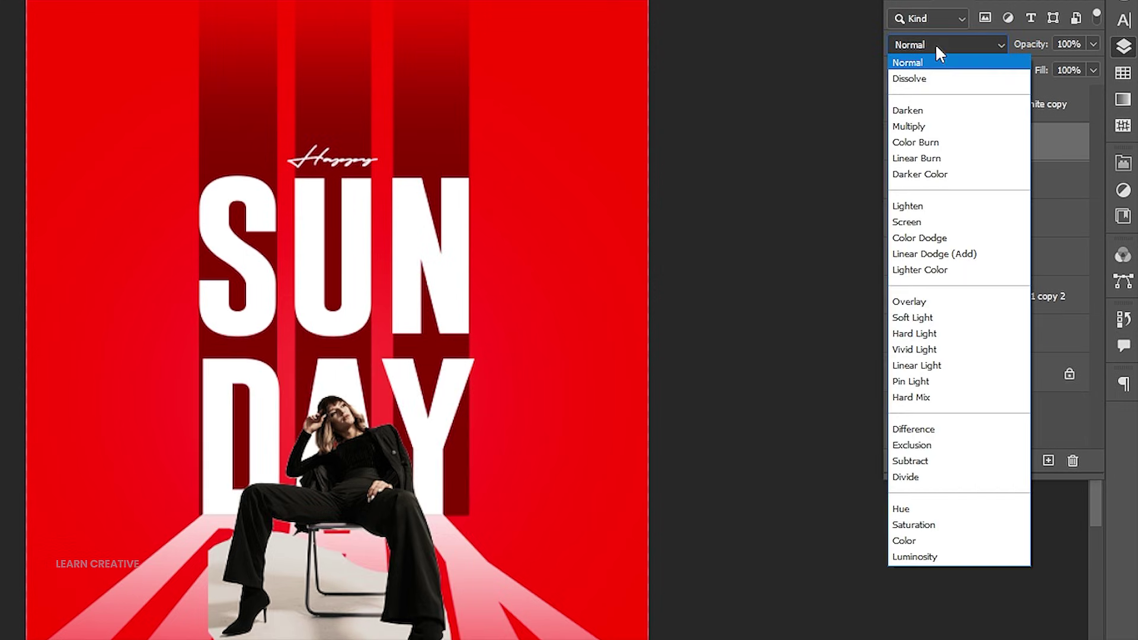
{"action": "left_click", "coordinate": [927, 121]}
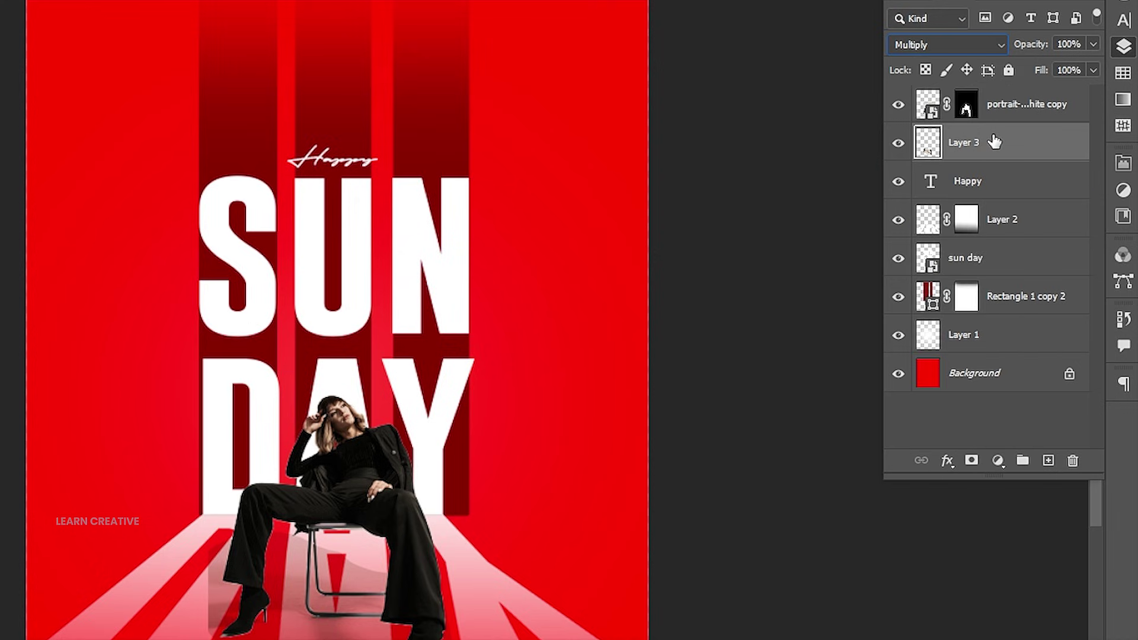
- Apply Levels to Layer 3, lowering the midtones and setting the input white point to 204, to leave only the floor shadow
{"action": "key", "text": "ctrl+l"}
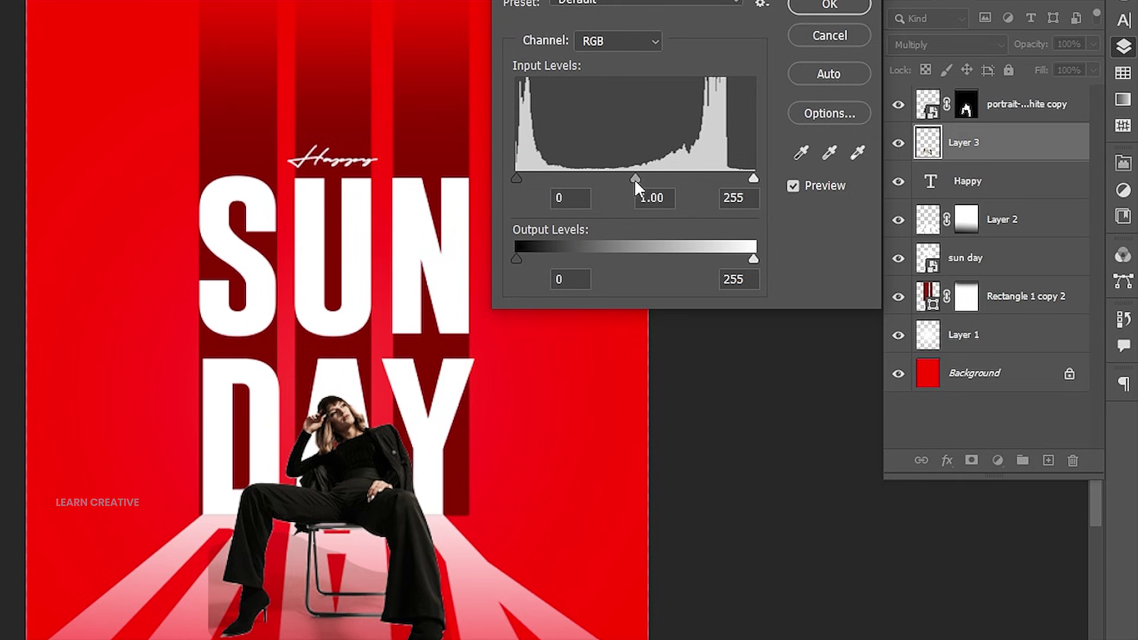
{"action": "left_click_drag", "start_coordinate": [634, 179], "coordinate": [672, 177]}
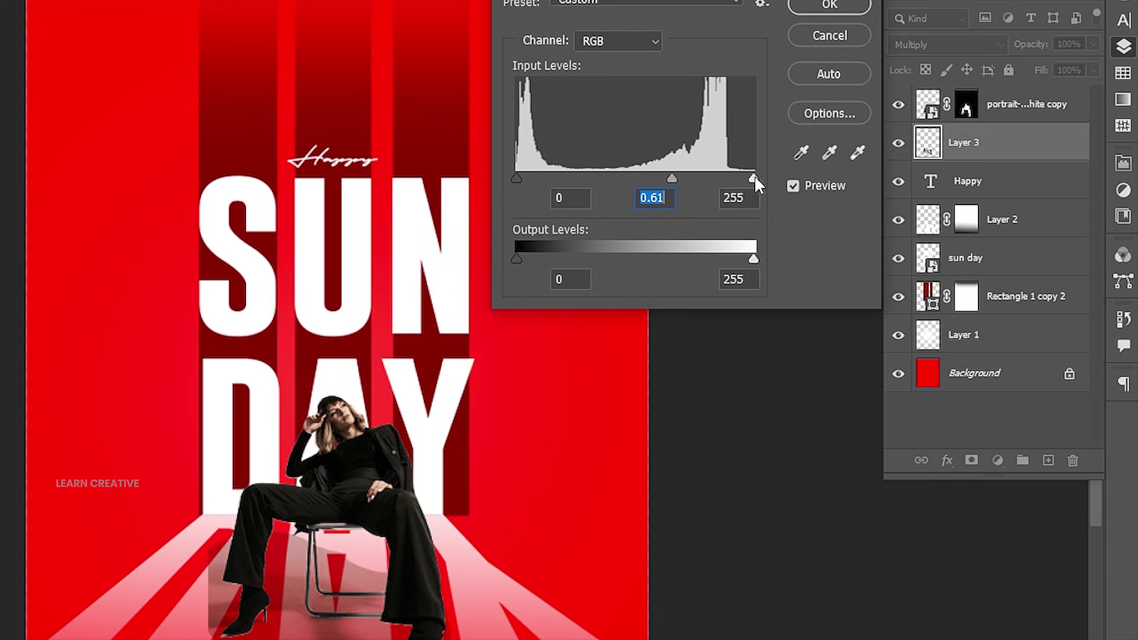
{"action": "left_click_drag", "start_coordinate": [754, 176], "coordinate": [715, 174]}
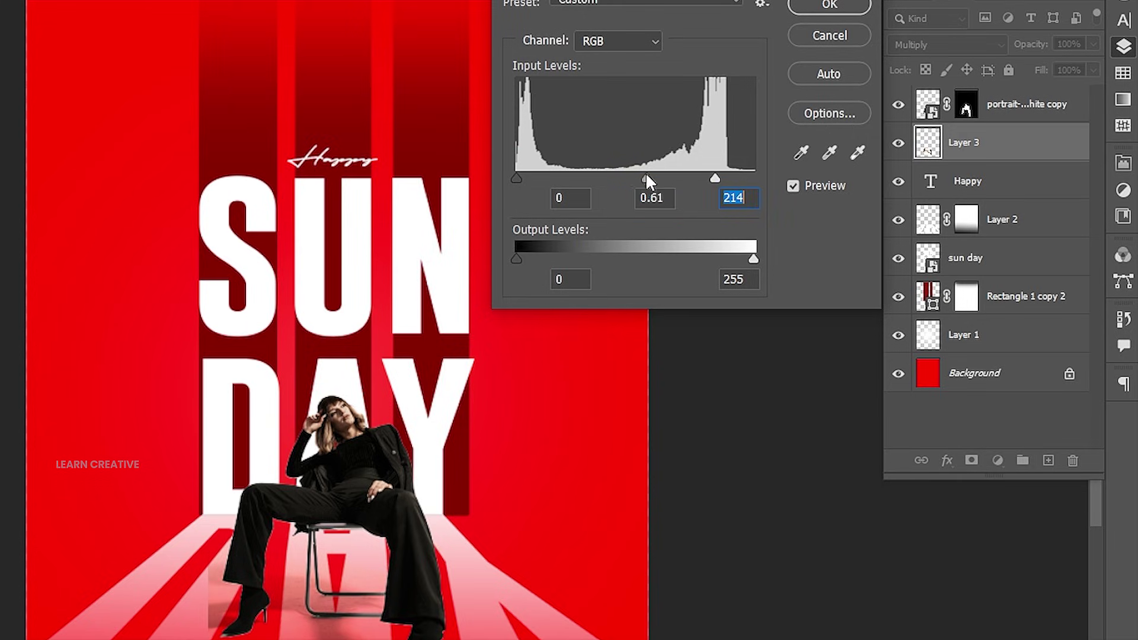
{"action": "left_click", "coordinate": [663, 176]}
{"action": "left_click_drag", "start_coordinate": [711, 175], "coordinate": [705, 176]}
{"action": "left_click", "coordinate": [705, 176]}
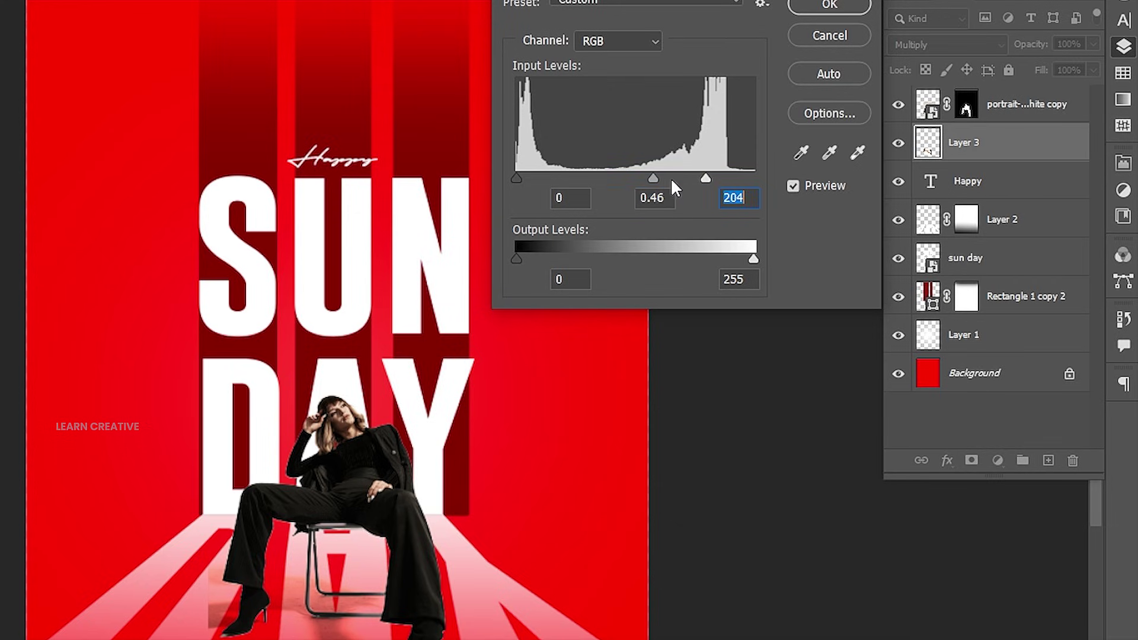
{"action": "left_click", "coordinate": [634, 177]}
{"action": "left_click", "coordinate": [825, 10]}
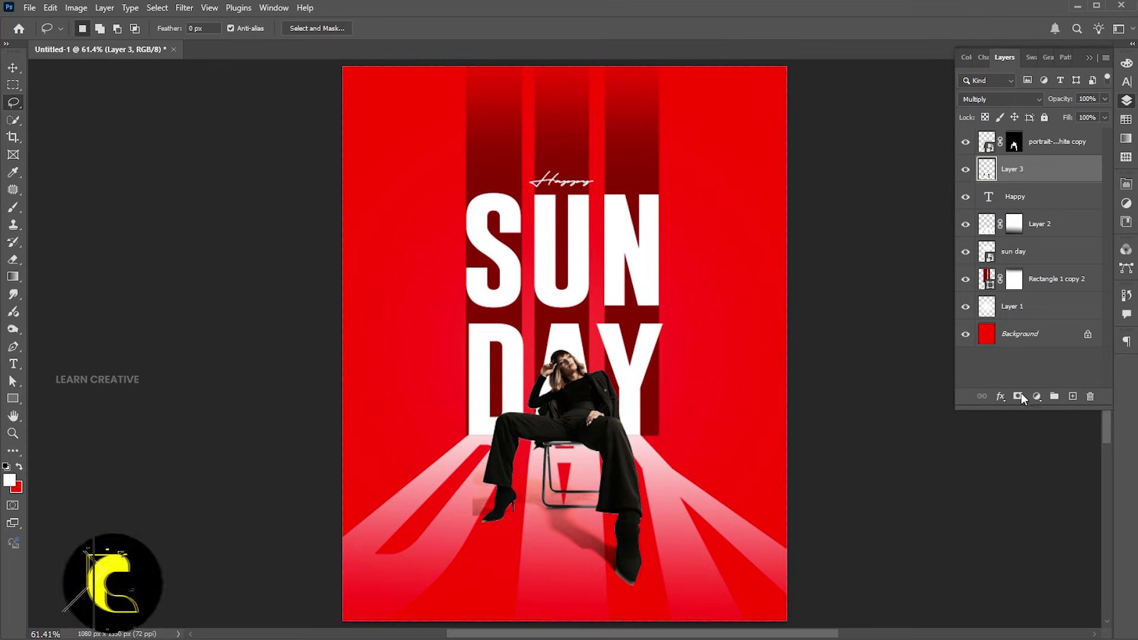
- Add a layer mask to Layer 3 and paint with a small black brush to hide the stray shadow edge beside the woman's raised-heel boot
{"action": "left_click", "coordinate": [1018, 396]}
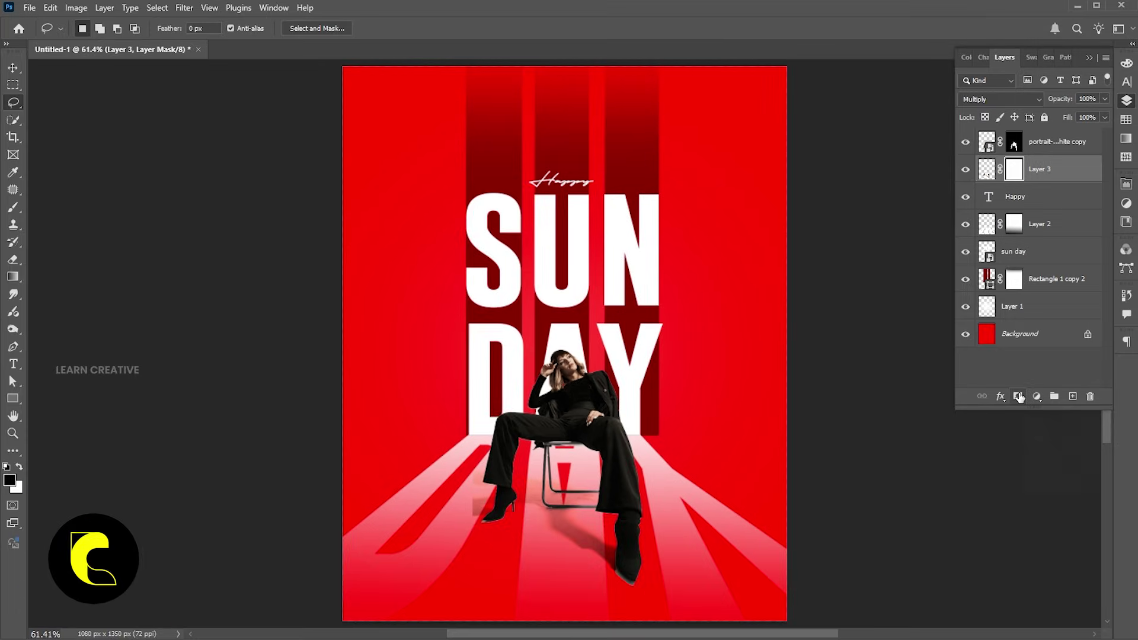
{"action": "left_click", "coordinate": [13, 207]}
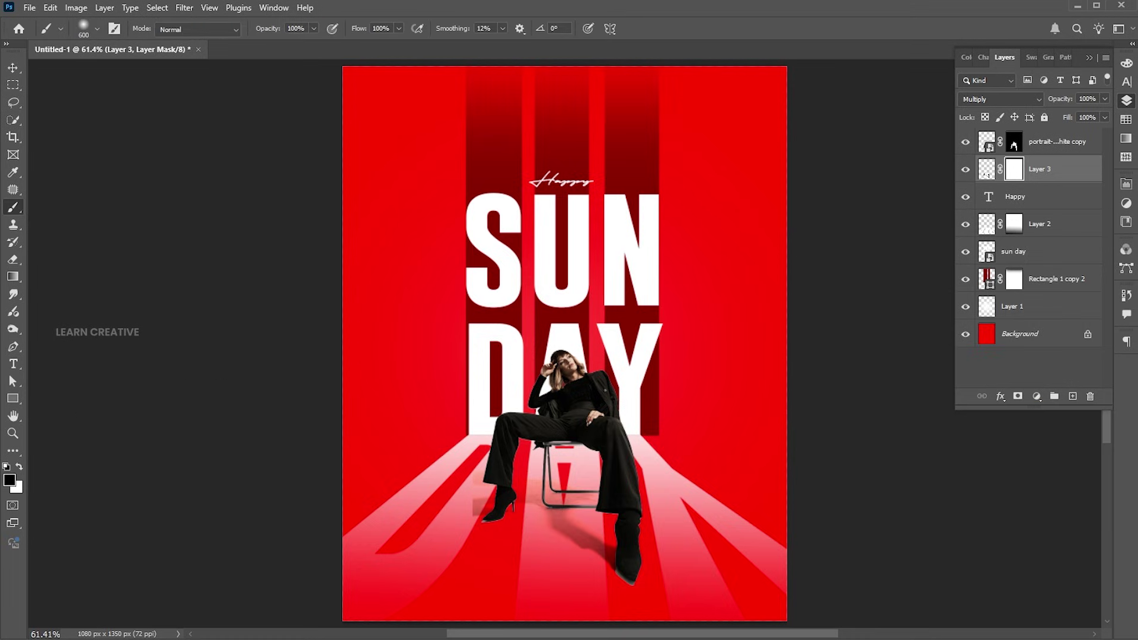
{"action": "key", "text": "bracketleft"}
{"action": "key", "text": "bracketleft"}
{"action": "key", "text": "bracketleft"}
{"action": "key", "text": "bracketleft"}
{"action": "key", "text": "bracketleft"}
{"action": "key", "text": "bracketleft"}
{"action": "key", "text": "bracketleft"}
{"action": "key", "text": "bracketleft"}
{"action": "key", "text": "bracketleft"}
{"action": "key", "text": "bracketleft"}
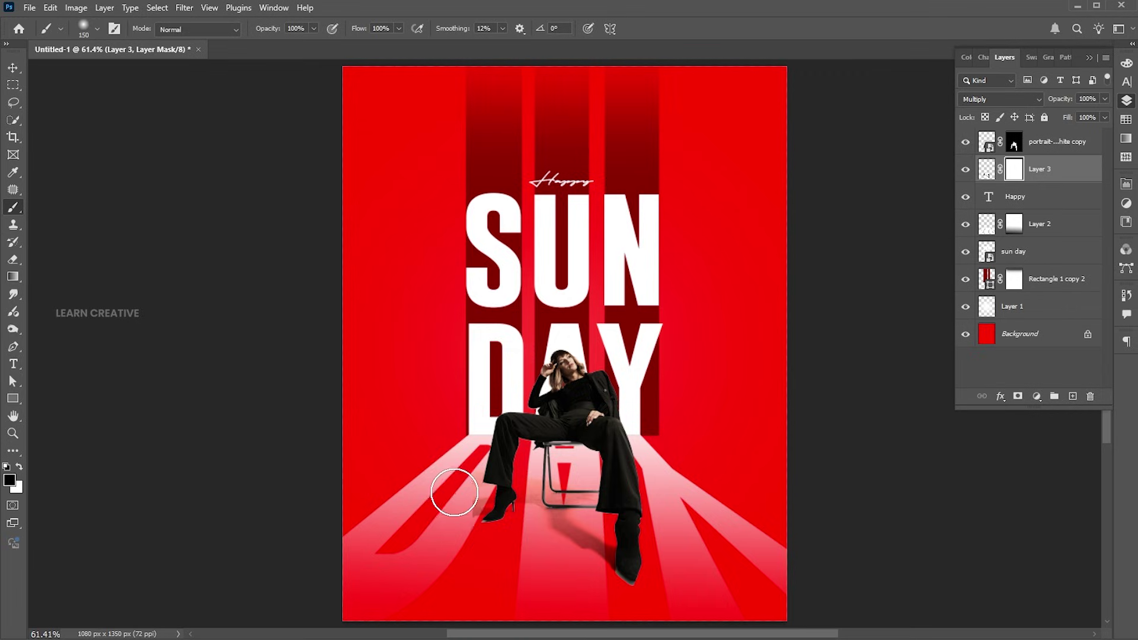
{"action": "mouse_move", "coordinate": [462, 515]}
{"action": "left_mouse_down"}
{"action": "mouse_move", "coordinate": [466, 498]}
{"action": "mouse_move", "coordinate": [405, 565]}
{"action": "left_mouse_up"}
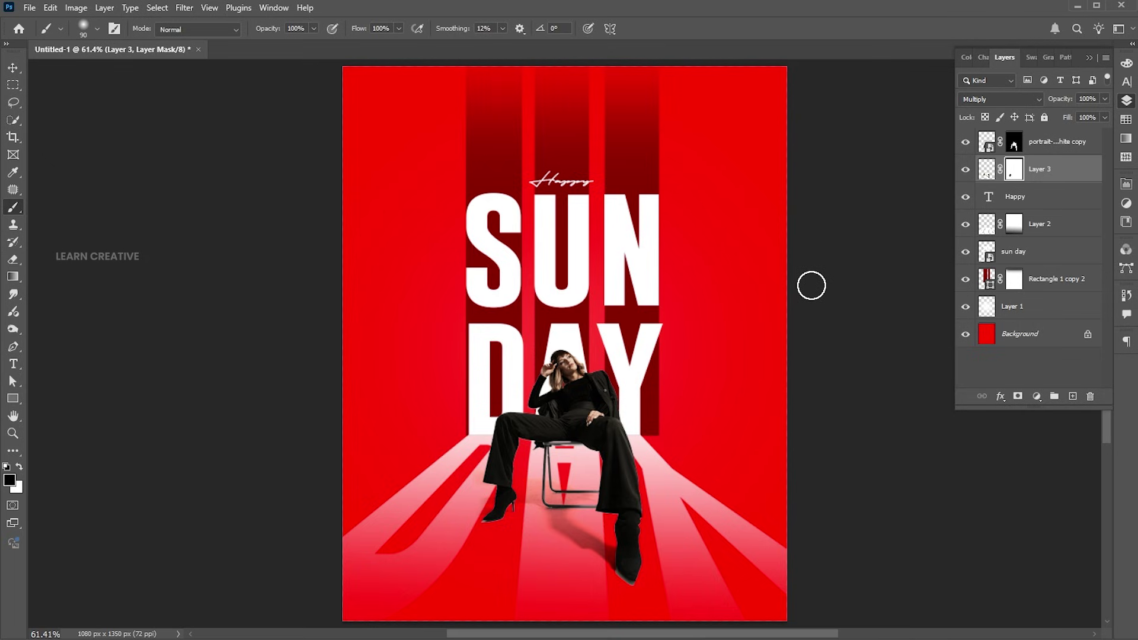
- Add a grey Solid Color fill layer with brightness 60% above the masked woman layer
{"action": "left_click", "coordinate": [1054, 148]}
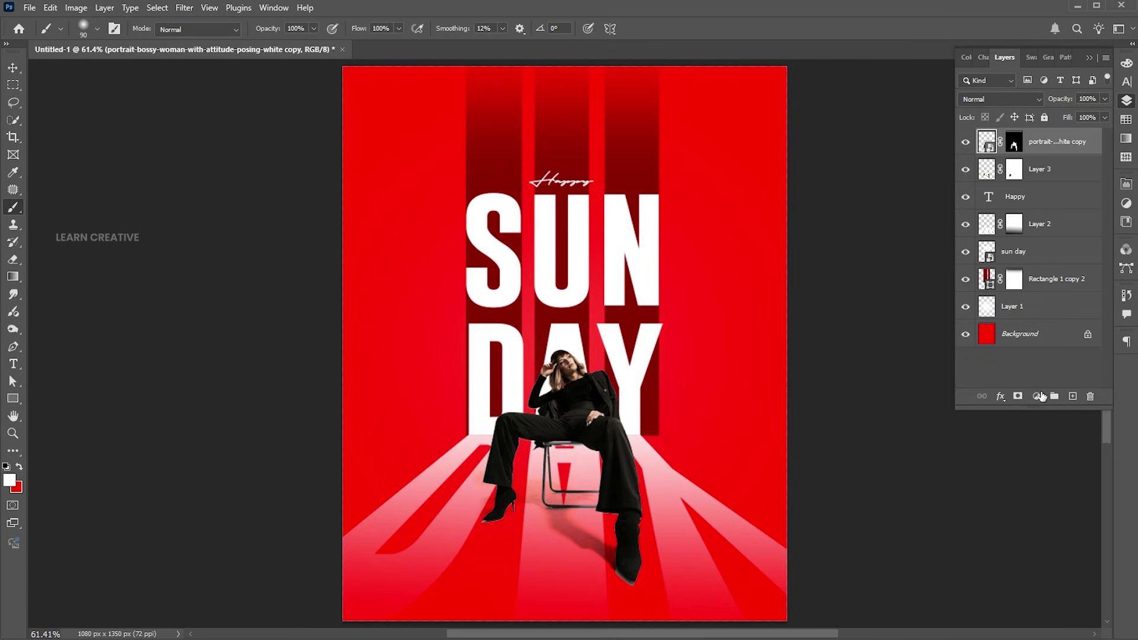
{"action": "left_click", "coordinate": [1037, 396]}
{"action": "left_click", "coordinate": [1049, 412]}
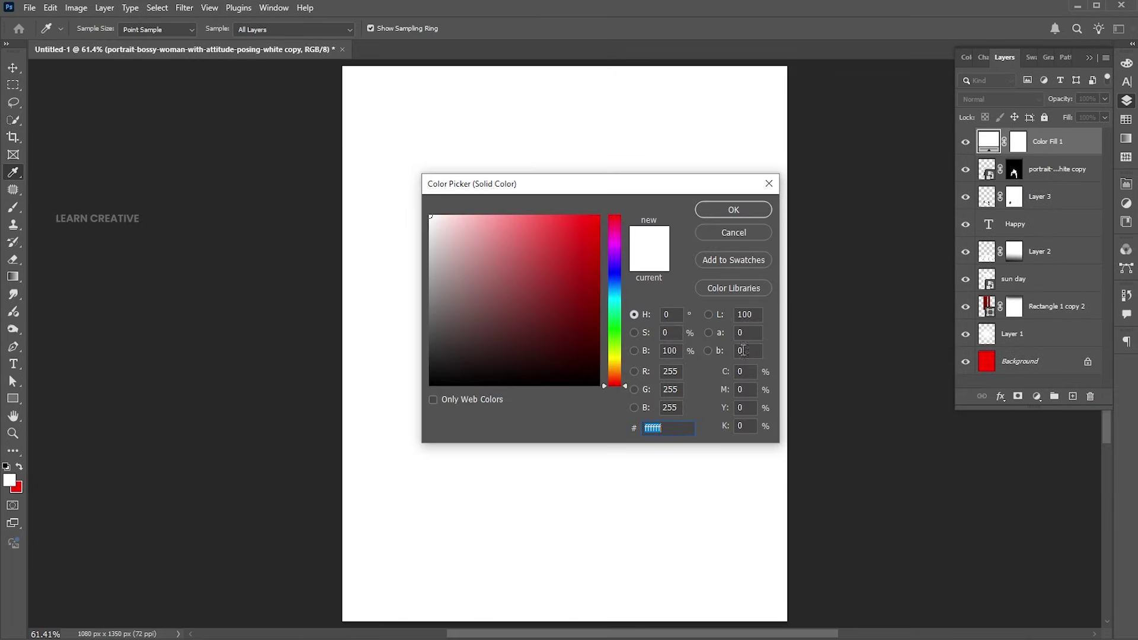
{"action": "type", "text": "60"}
{"action": "key", "text": "Return"}
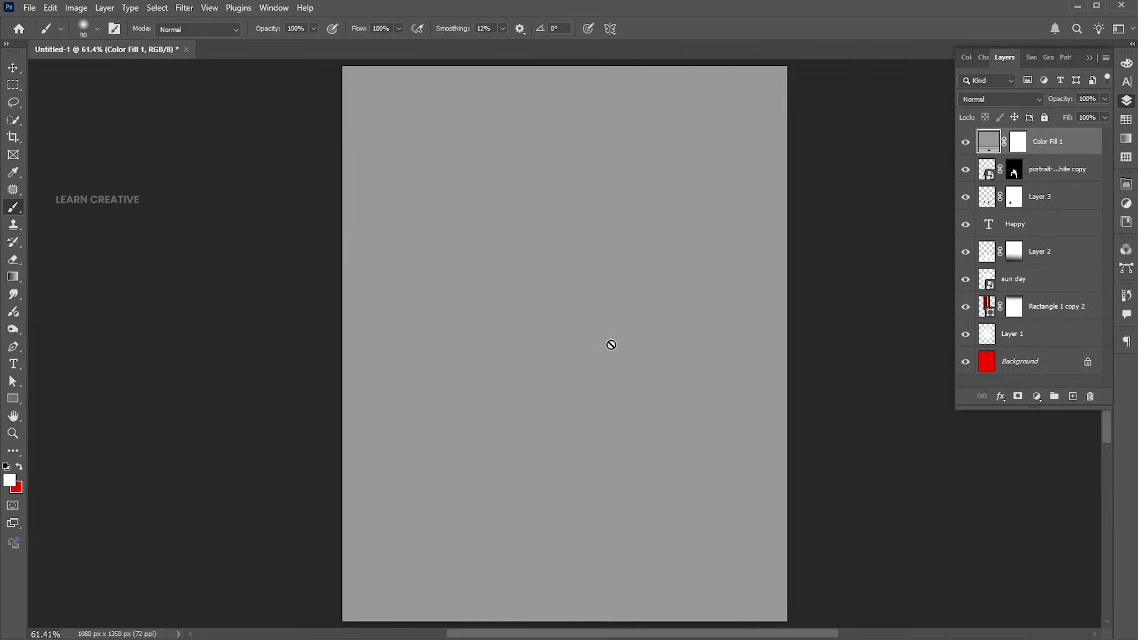
- Convert the grey fill layer to a smart object and apply the Filter Gallery Grain texture with intensity 32, contrast 50 and Regular type
{"action": "left_click", "coordinate": [184, 8]}
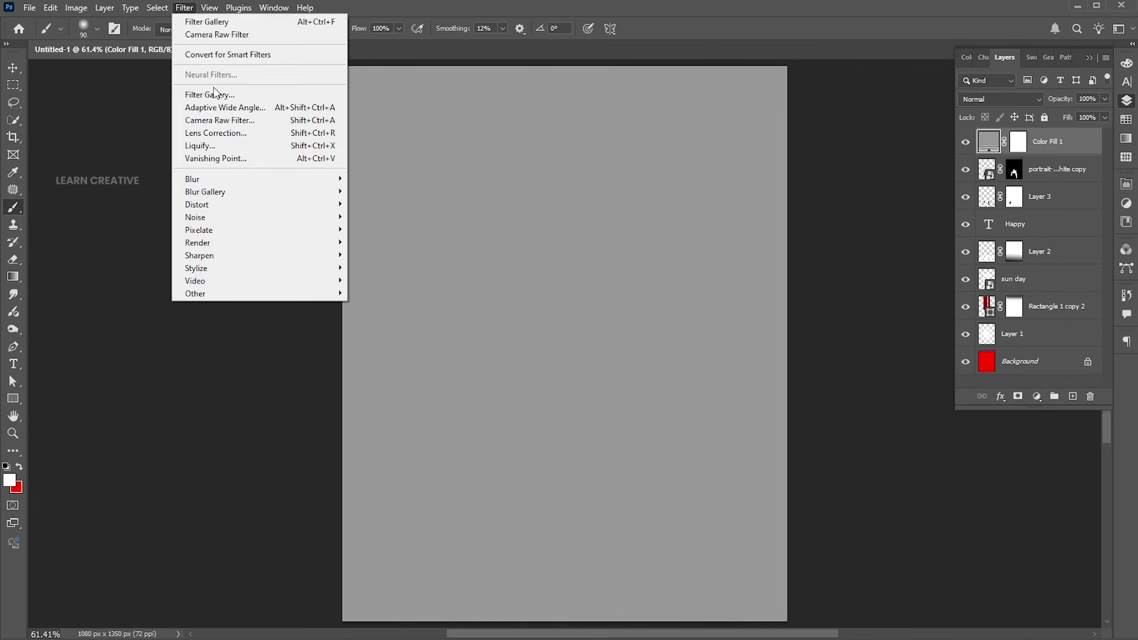
{"action": "left_click", "coordinate": [216, 96]}
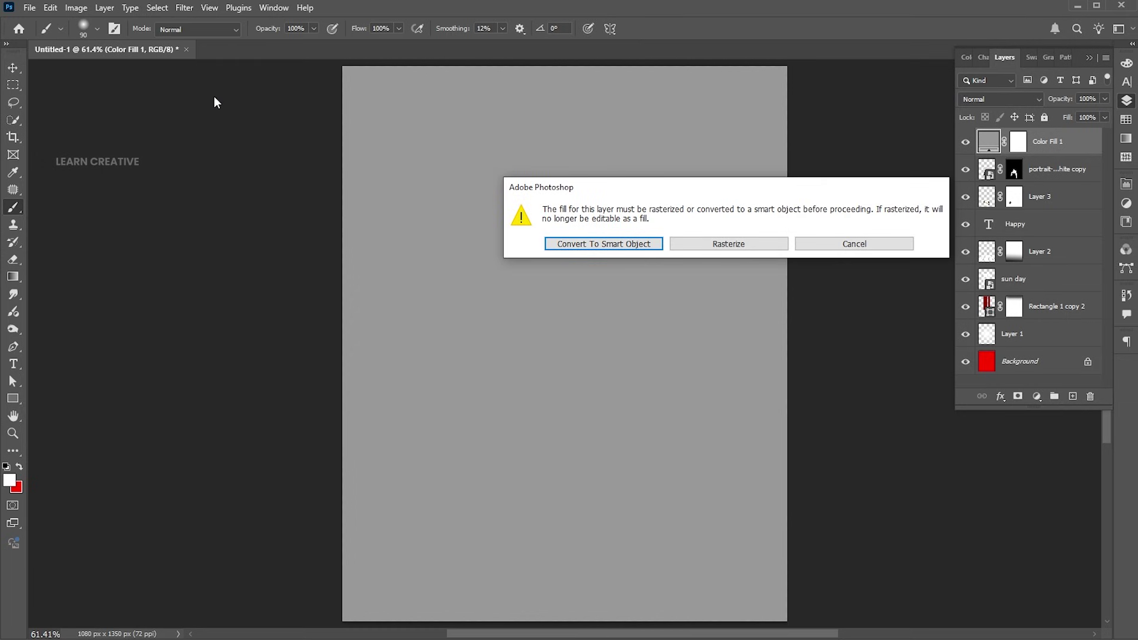
{"action": "left_click", "coordinate": [607, 248]}
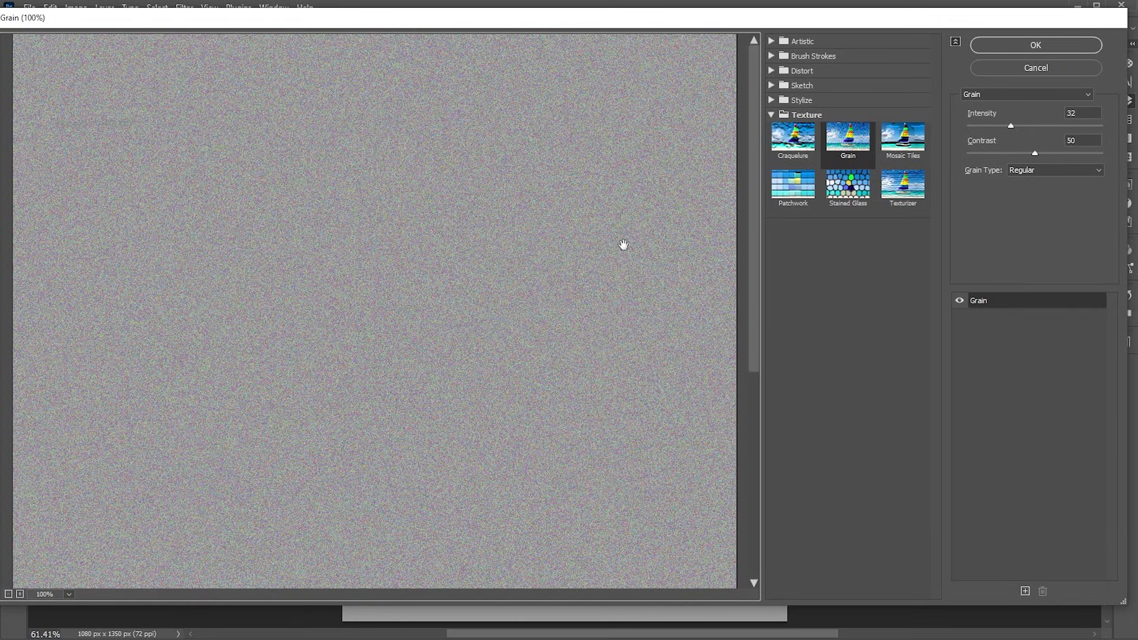
{"action": "left_click", "coordinate": [839, 144]}
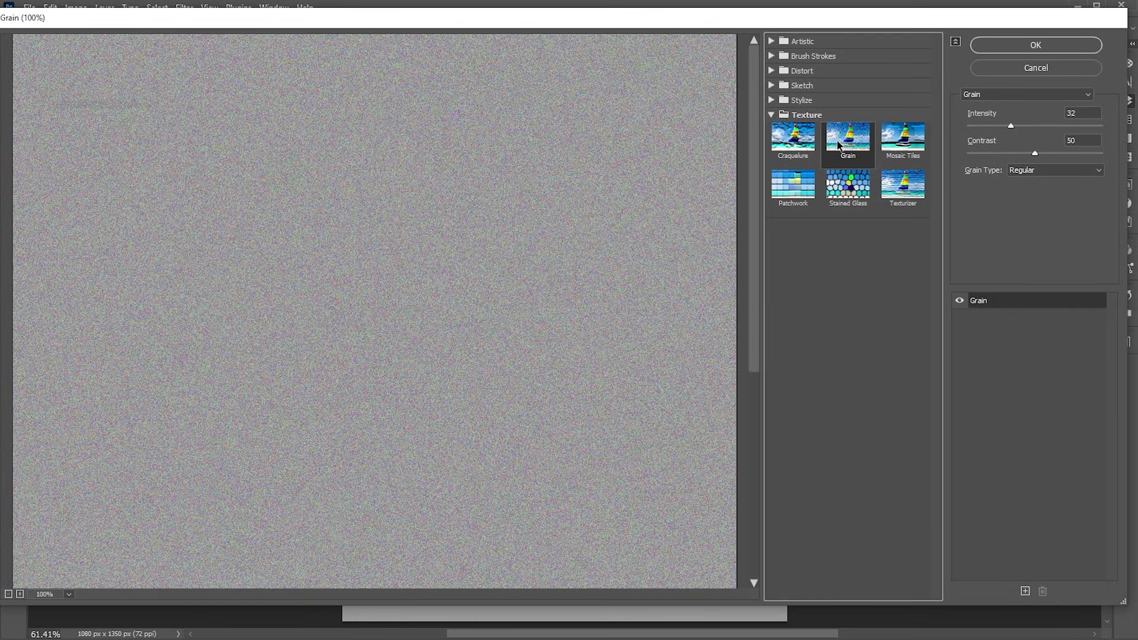
{"action": "left_click", "coordinate": [1044, 43]}
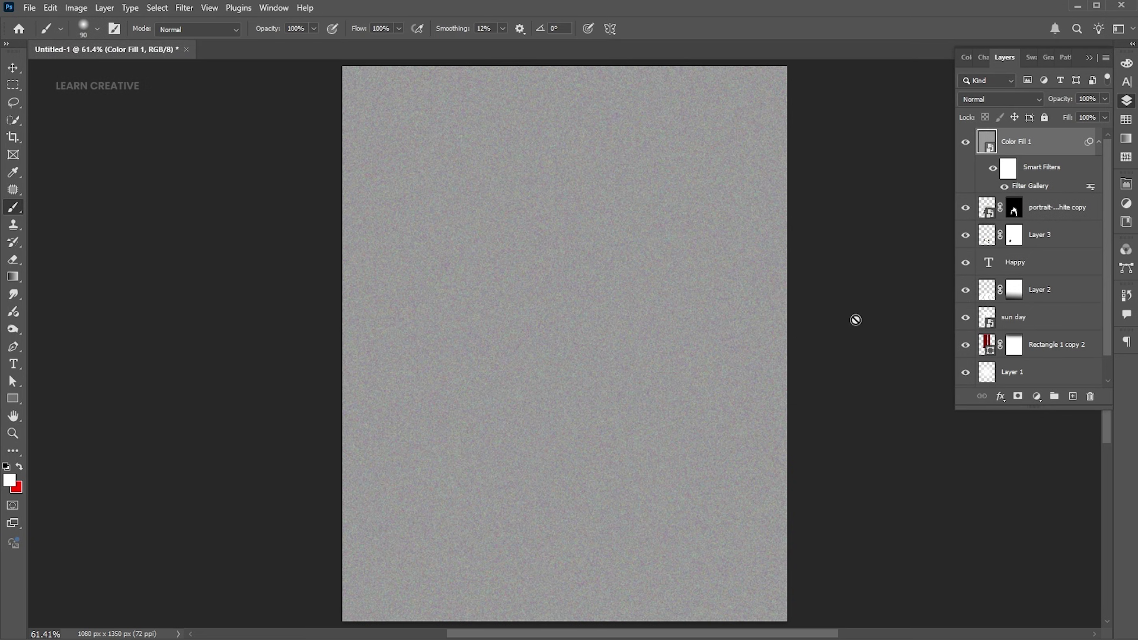
- Set the grain layer's blend mode to Multiply and its opacity to 30%, and deselect all layers
{"action": "left_click", "coordinate": [1002, 100]}
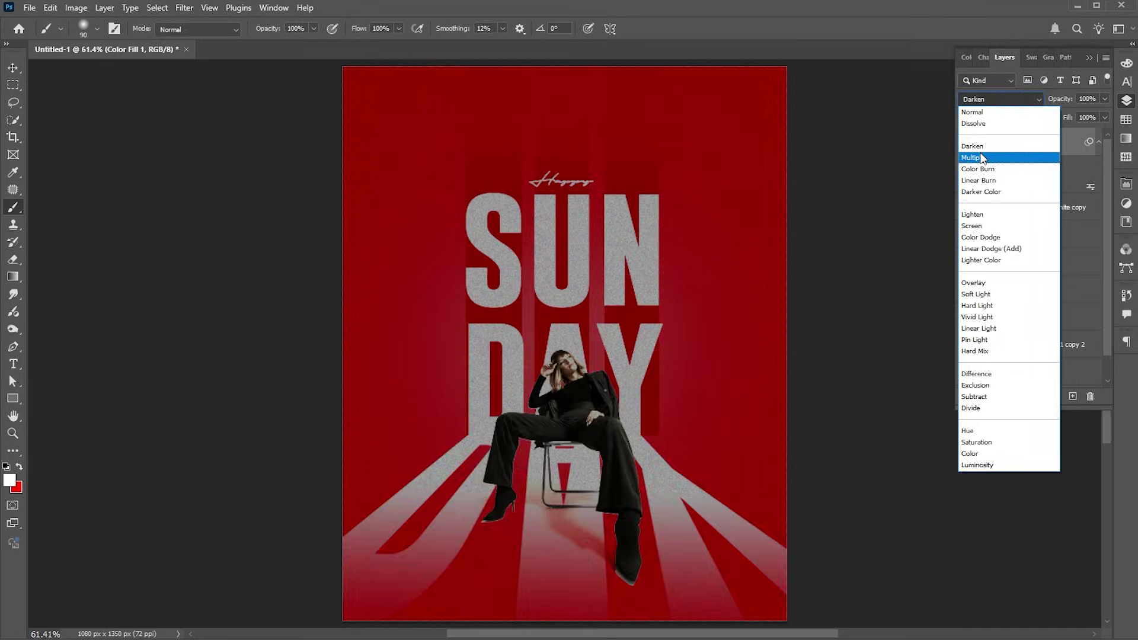
{"action": "left_click", "coordinate": [1006, 153]}
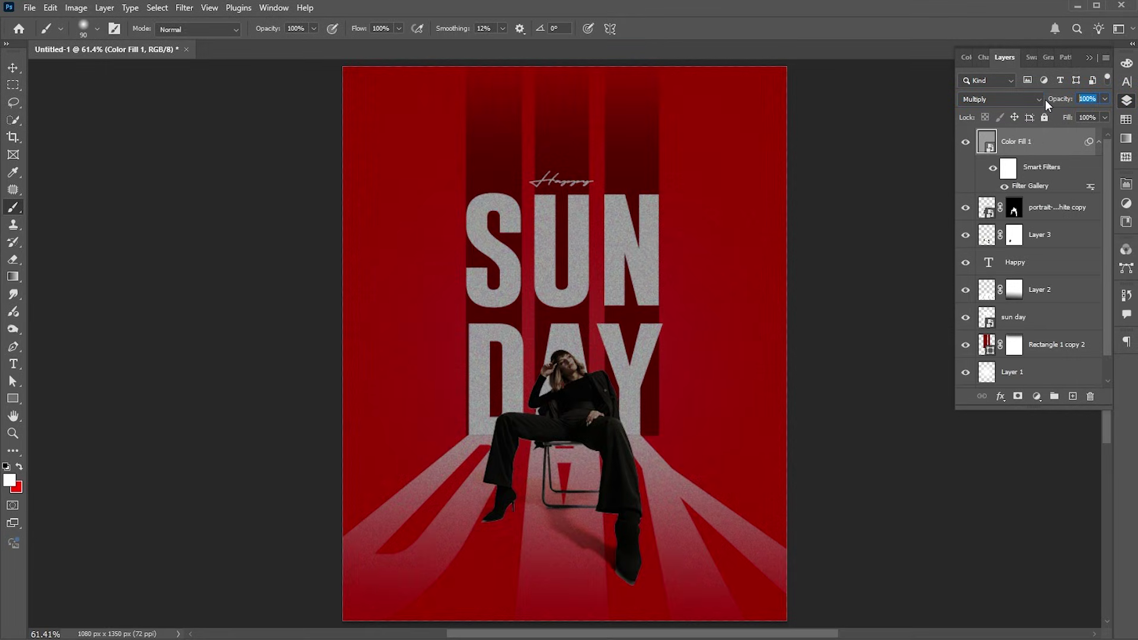
{"action": "type", "text": "30"}
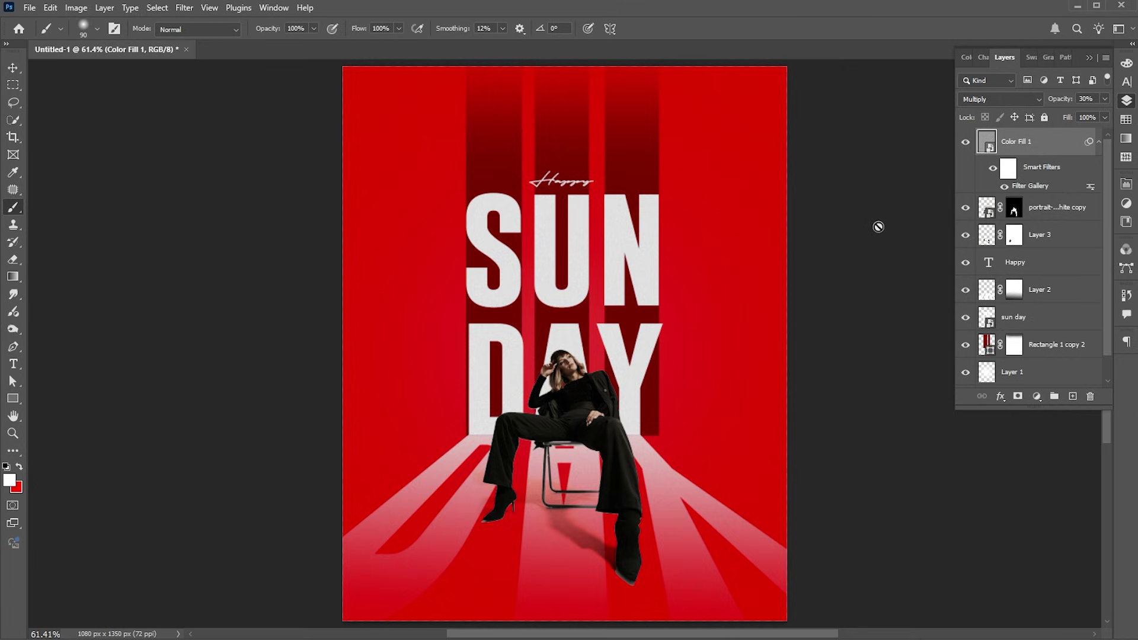
{"action": "type", "text": "v"}
{"action": "left_click", "coordinate": [869, 239]}
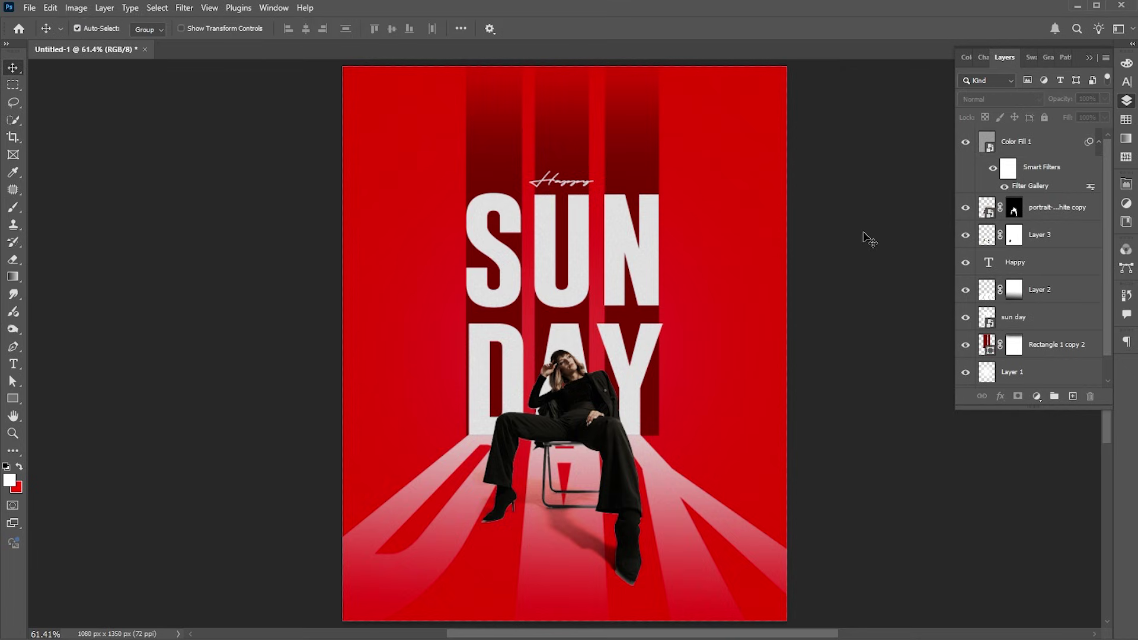